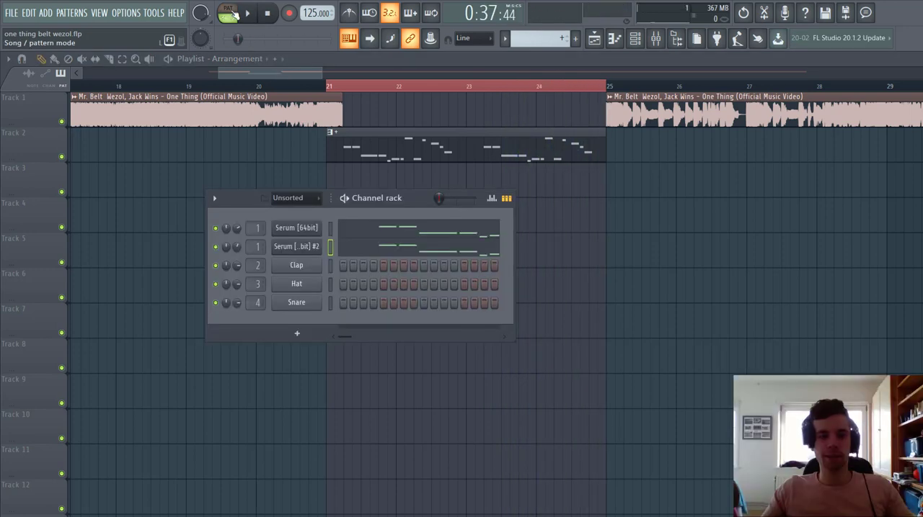
Step: Play the pattern in pattern mode, open the first Serum channel's synth window, and stop playback
left_click(231, 14)
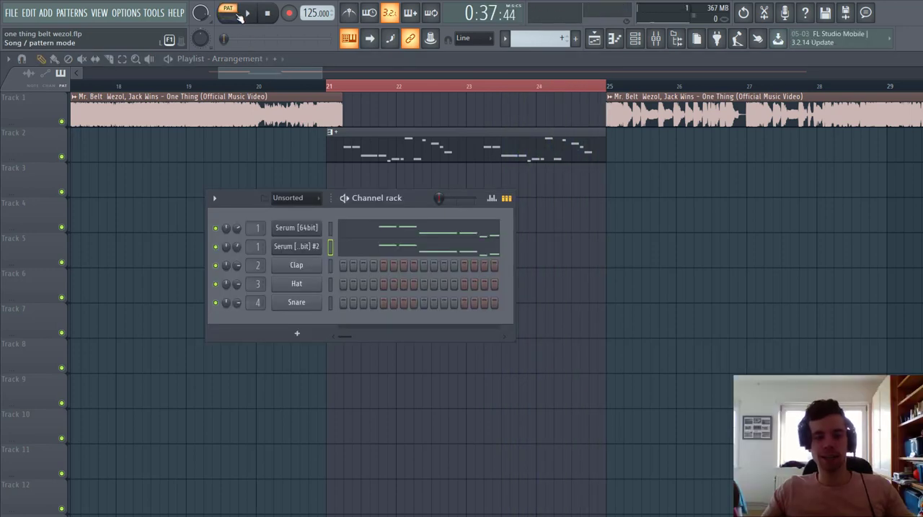
left_click(247, 14)
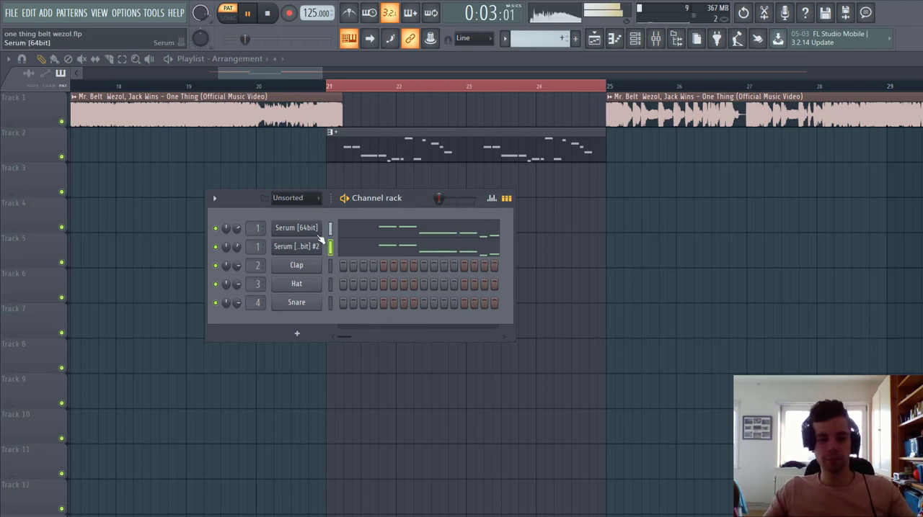
left_click(296, 229)
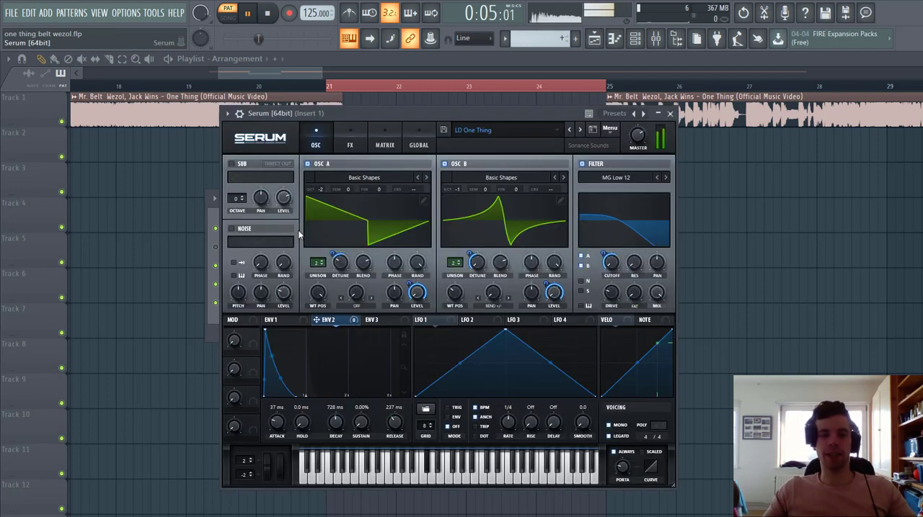
key("space")
Step: Move the Serum window clear of the channel rack's mute and pan controls and restart pattern playback
mouse_move(440, 114)
left_mouse_down()
mouse_move(450, 111)
mouse_move(438, 97)
left_mouse_up()
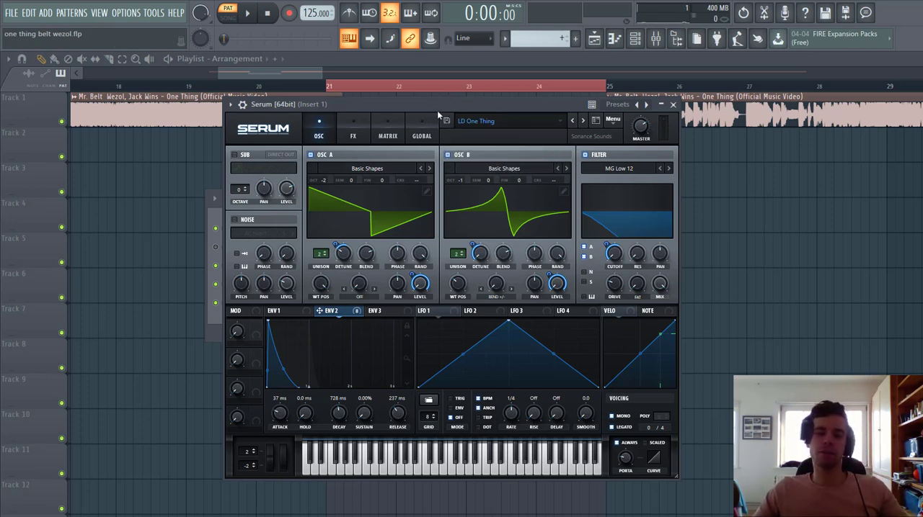
left_click_drag(439, 112, 534, 114)
key("space")
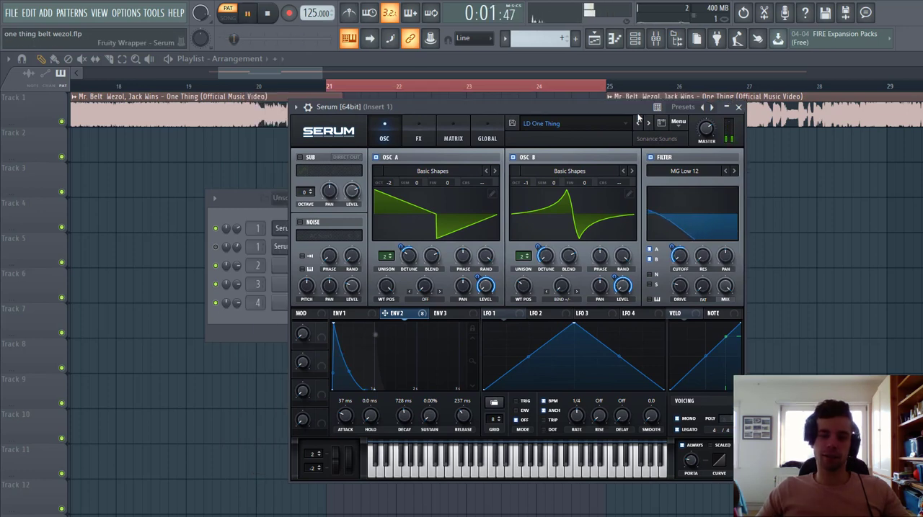
Step: Initialize the Serum preset and load the Analog wavetable Basic Shapes into oscillator A
left_click(670, 124)
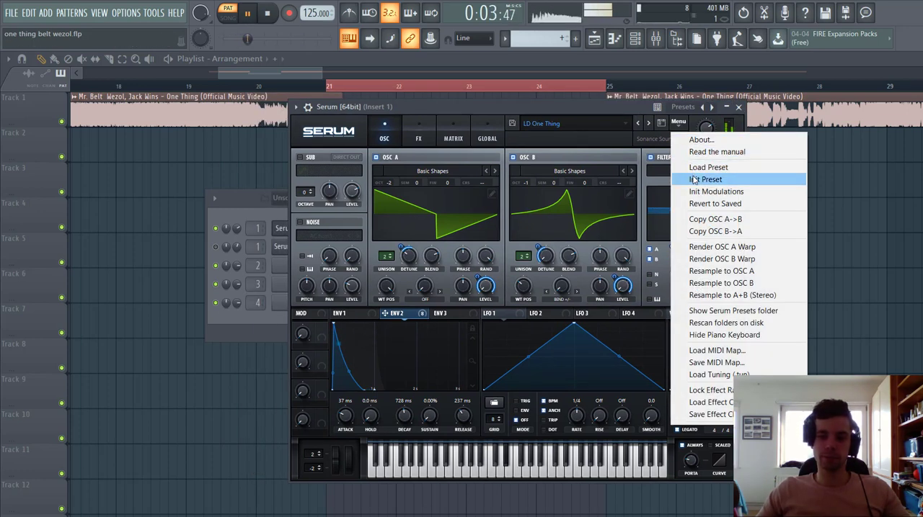
left_click(693, 180)
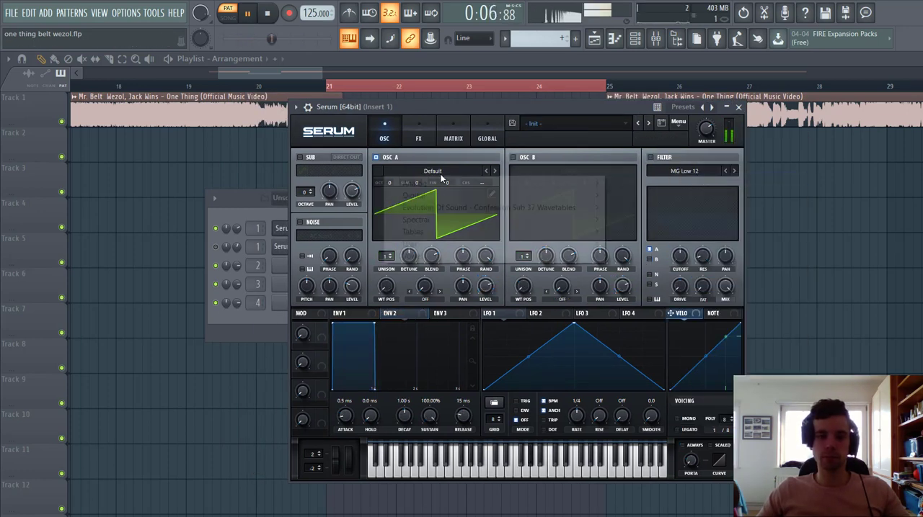
left_click(432, 170)
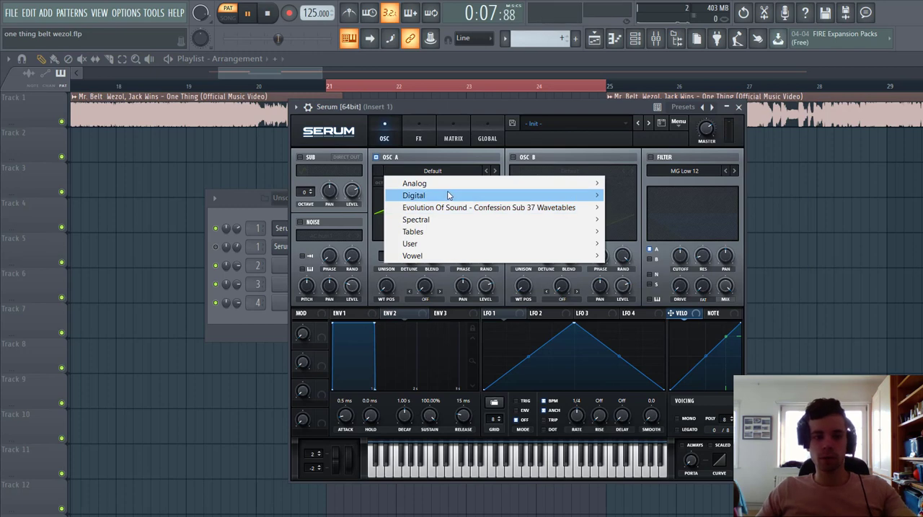
mouse_move(433, 184)
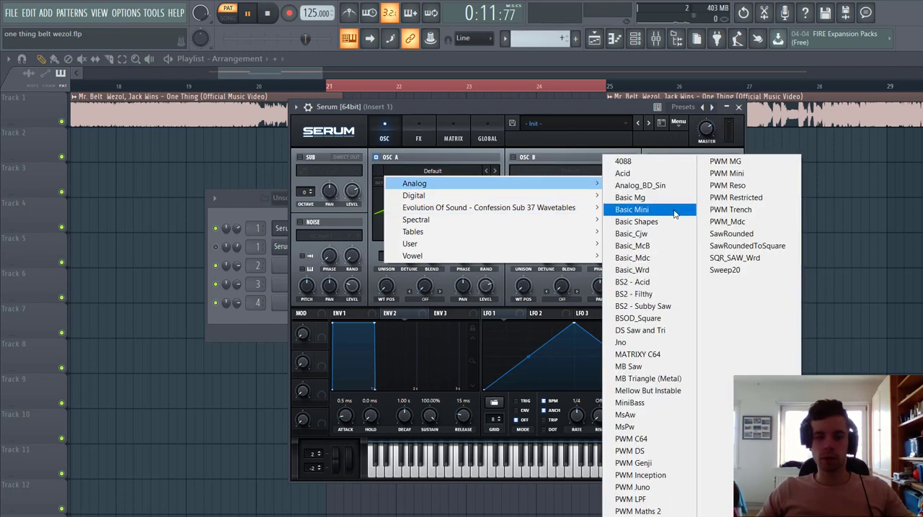
left_click(652, 221)
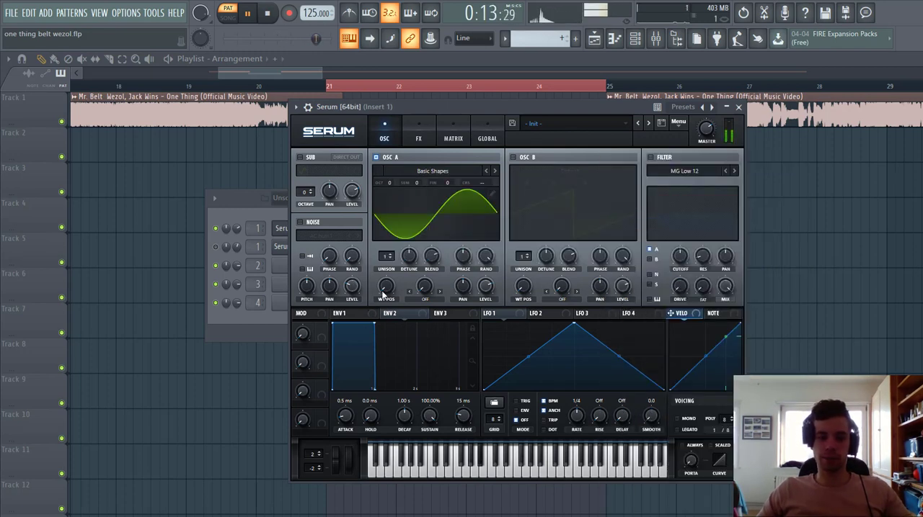
Step: Set oscillator A's wavetable position to 7, octave to -2, unison to 2 voices and unison detune to 0.05
left_click_drag(385, 289, 387, 272)
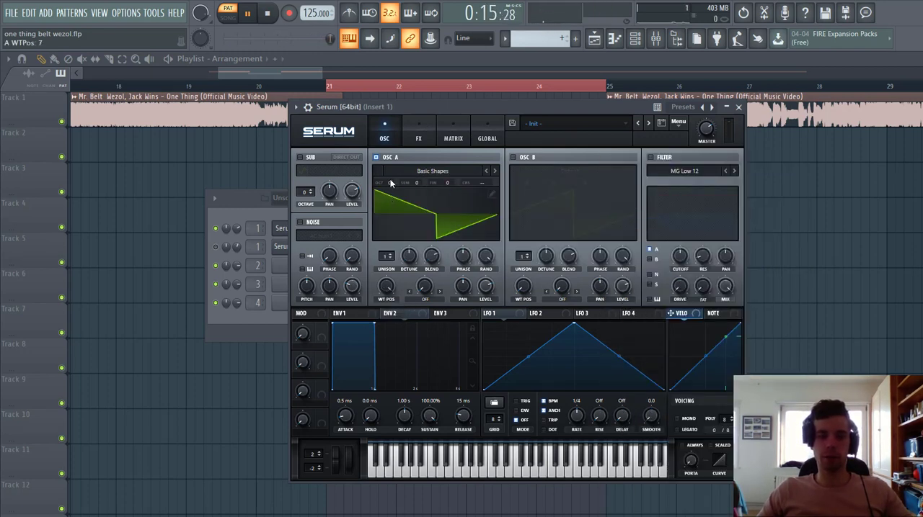
left_click_drag(392, 186, 393, 196)
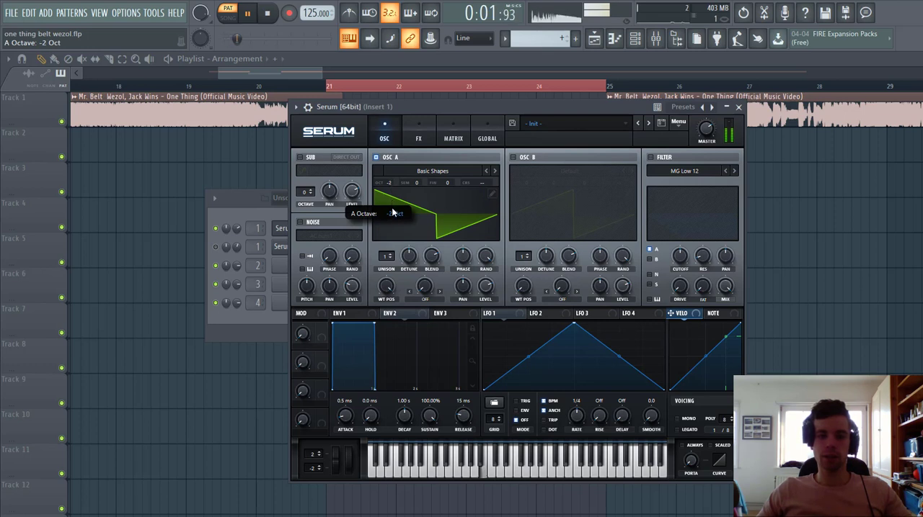
mouse_move(385, 258)
left_mouse_down()
mouse_move(390, 245)
mouse_move(393, 268)
left_mouse_up()
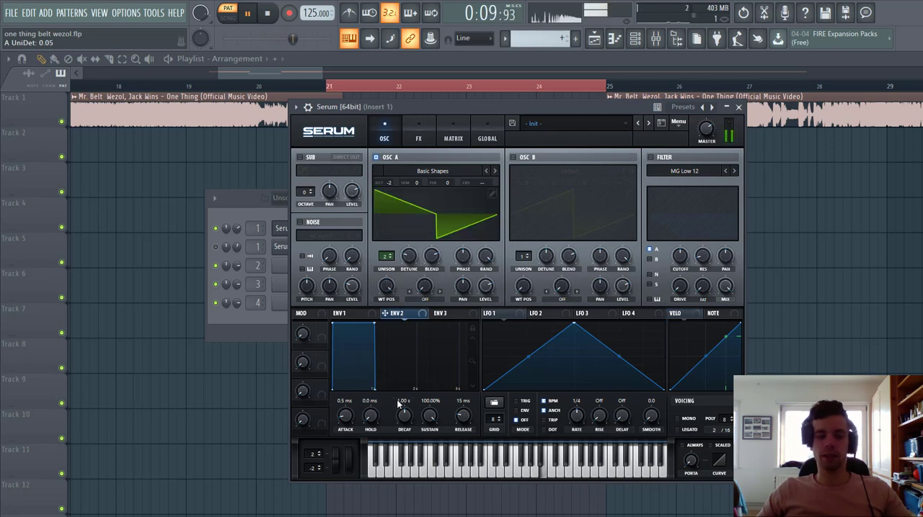
Step: Set Env 2 to 92 ms attack, 573 ms decay, 0% sustain and 308 ms release, and modulate oscillator A's detune with it by 26
left_click_drag(430, 401, 395, 427)
scroll(467, 415, "up", 3)
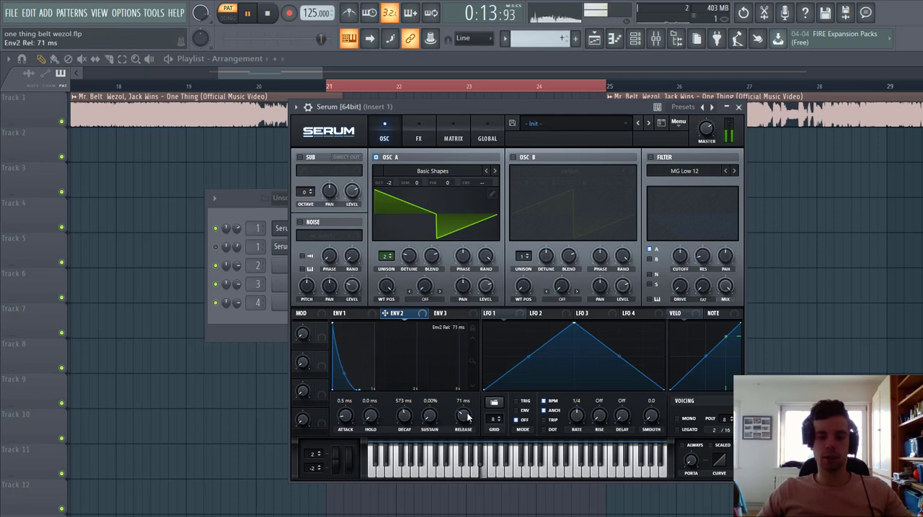
scroll(467, 417, "up", 2)
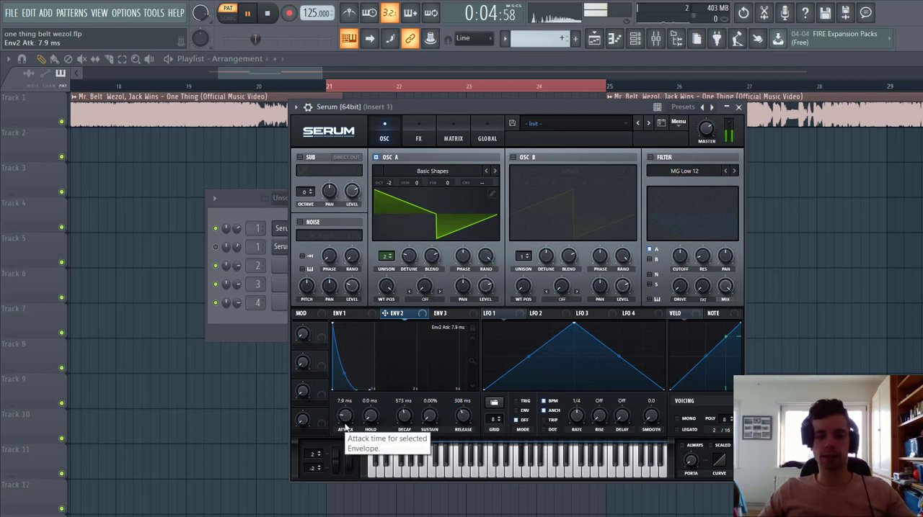
scroll(346, 430, "up", 2)
scroll(346, 429, "up", 2)
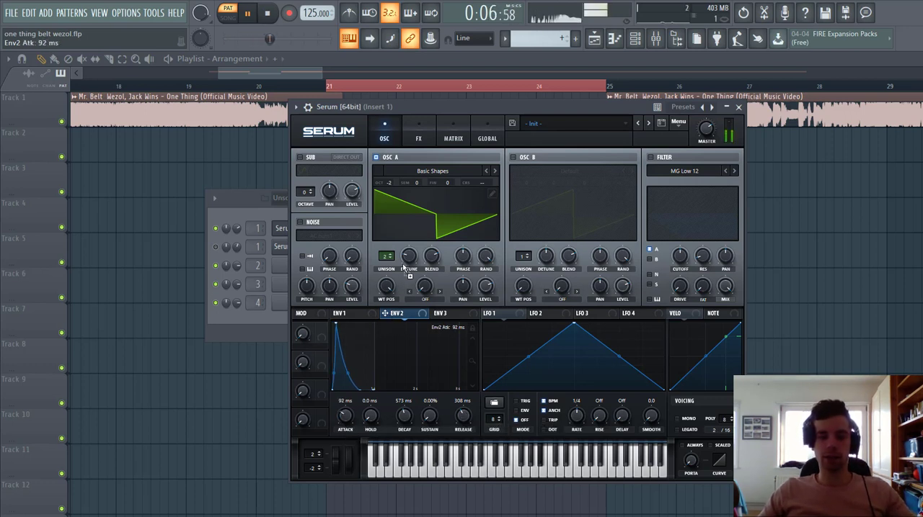
left_click_drag(404, 257, 395, 273)
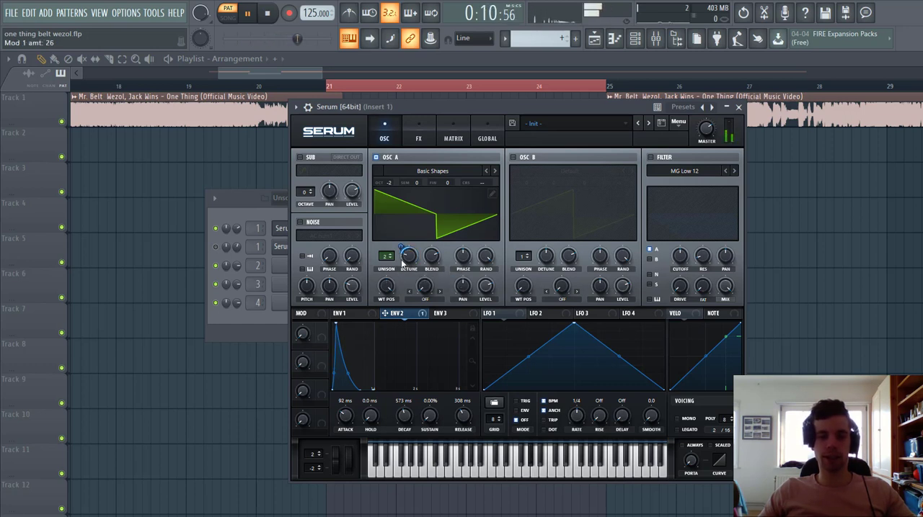
Step: Enable oscillator B and load the Analog wavetable Basic Shapes into it
left_click(513, 158)
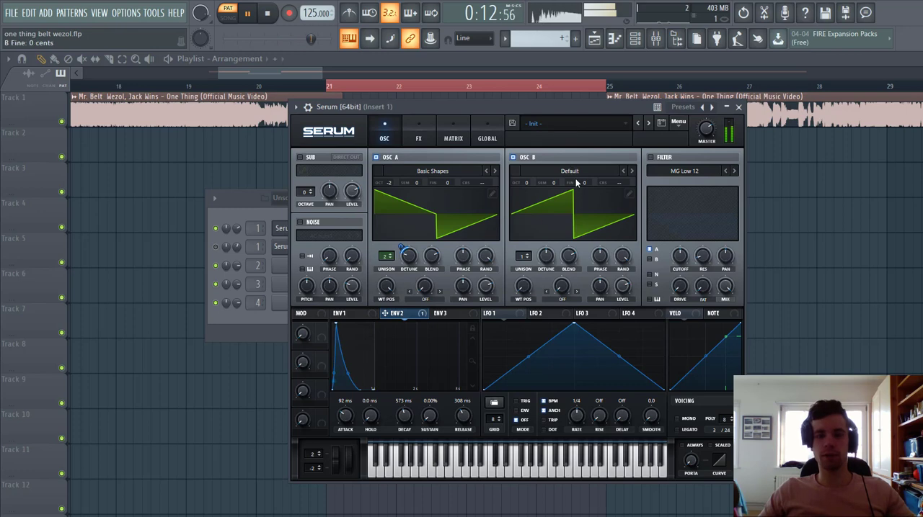
left_click(575, 177)
mouse_move(569, 184)
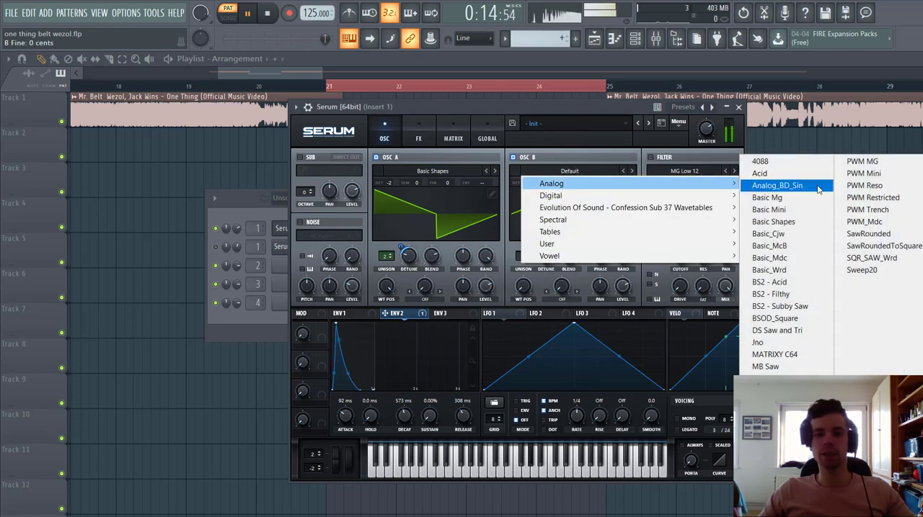
left_click(815, 220)
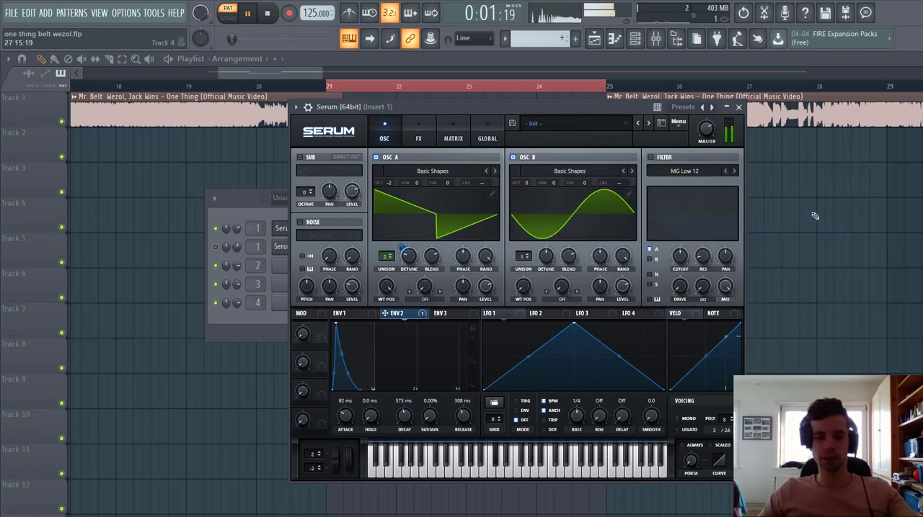
Step: Set oscillator B to a triangle wavetable position, unison 2 and octave -1, and modulate its detune with Env 2 by 35
left_click_drag(532, 304, 524, 261)
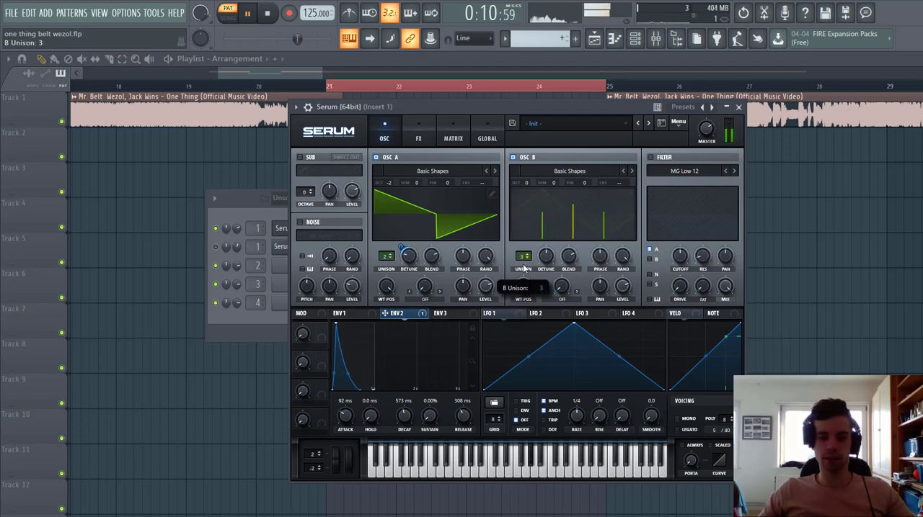
left_click_drag(524, 268, 542, 257)
left_click_drag(537, 247, 537, 258)
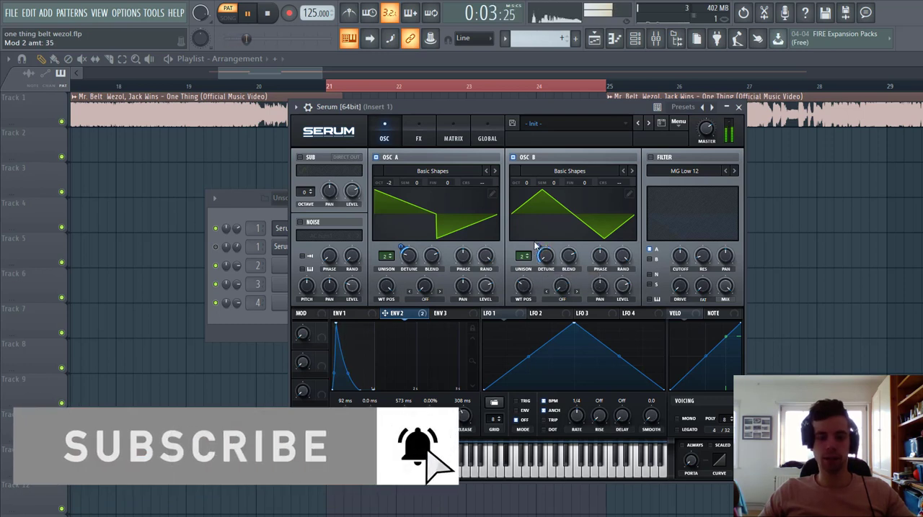
left_click_drag(529, 187, 526, 197)
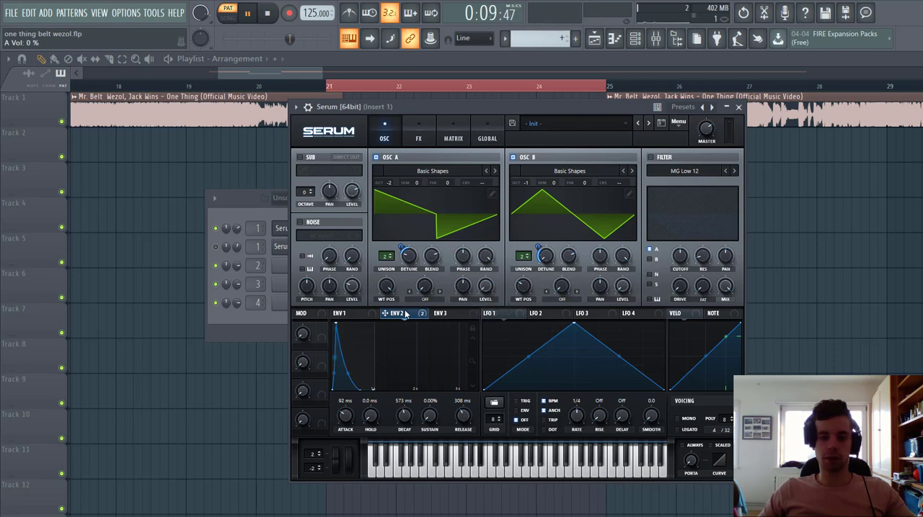
Step: Modulate the levels of both oscillators with Env 2 from 0%, and shorten the Env 2 attack to 43 ms
left_click_drag(478, 291, 482, 289)
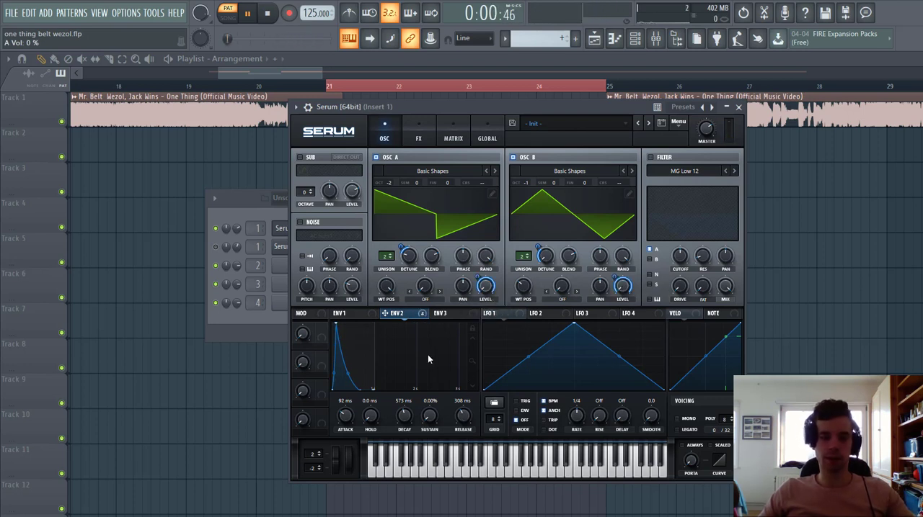
left_click_drag(347, 417, 344, 419)
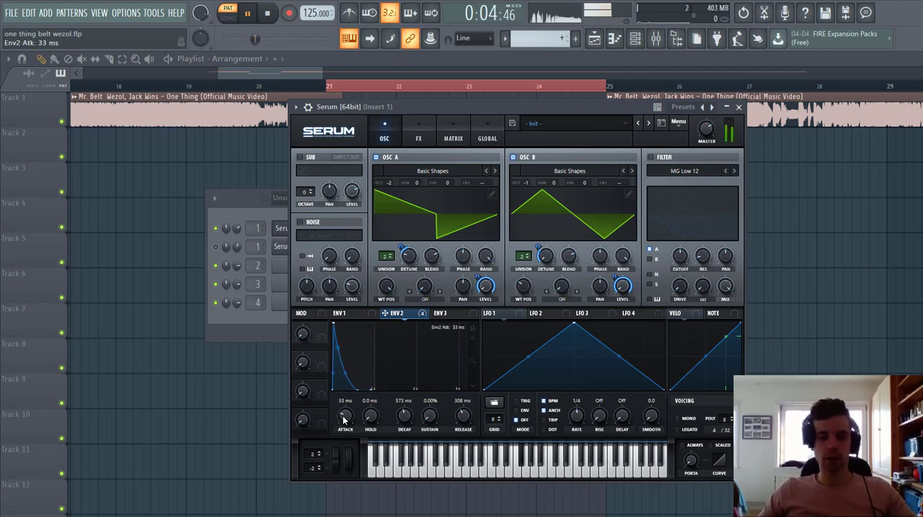
Step: Enable the MG Low 12 filter, route oscillator B through it too, lower the cutoff to 8 Hz, and modulate the cutoff with Env 2
left_click(651, 158)
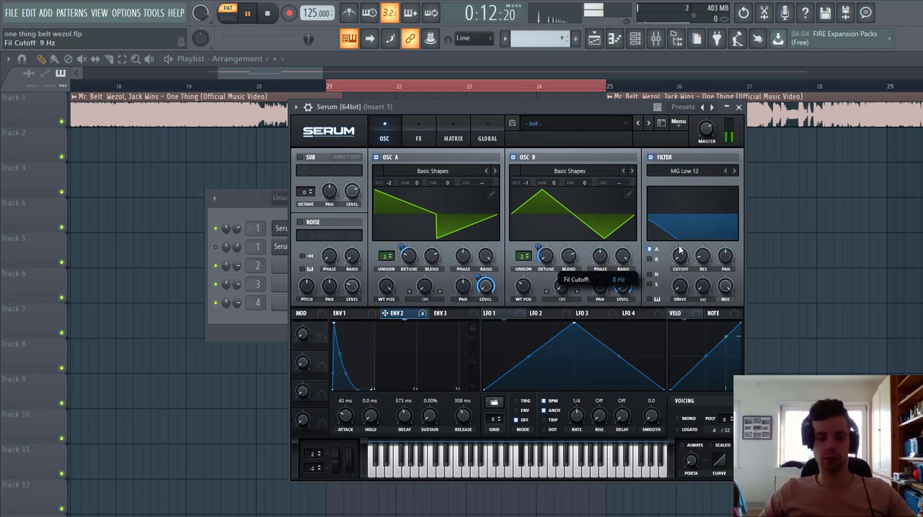
left_click_drag(680, 268, 686, 225)
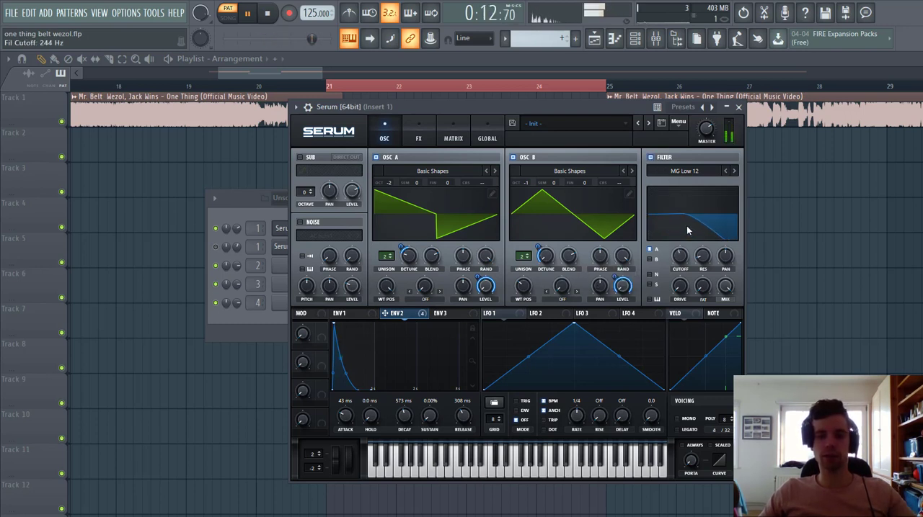
left_click_drag(680, 260, 677, 301)
left_click(651, 259)
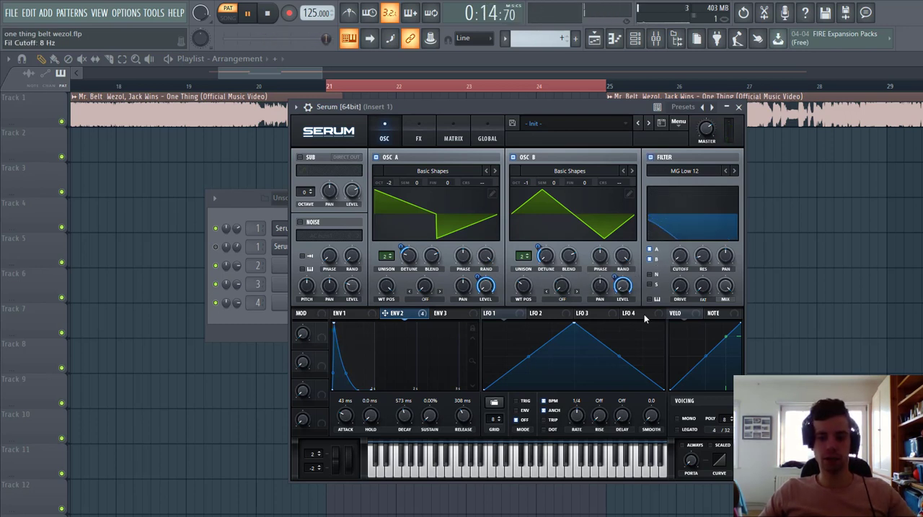
left_click_drag(676, 260, 669, 264)
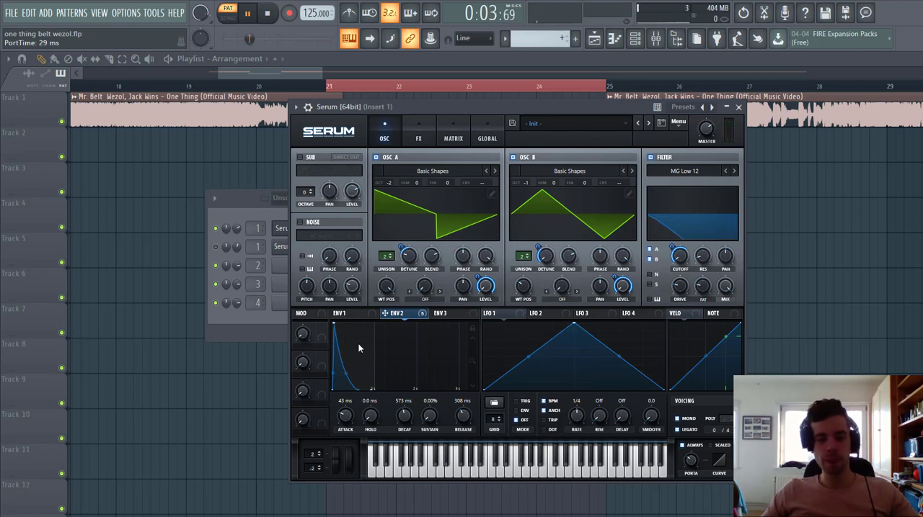
Step: Add the Hyper/Dimension effect with a 25% hyper mix, a dimension size of about 41% and an adjusted dimension mix
left_click(416, 136)
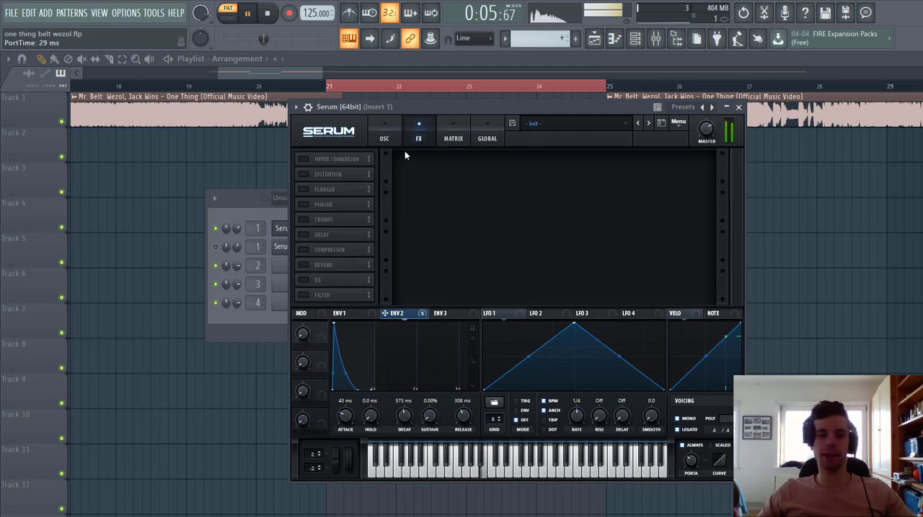
left_click(301, 160)
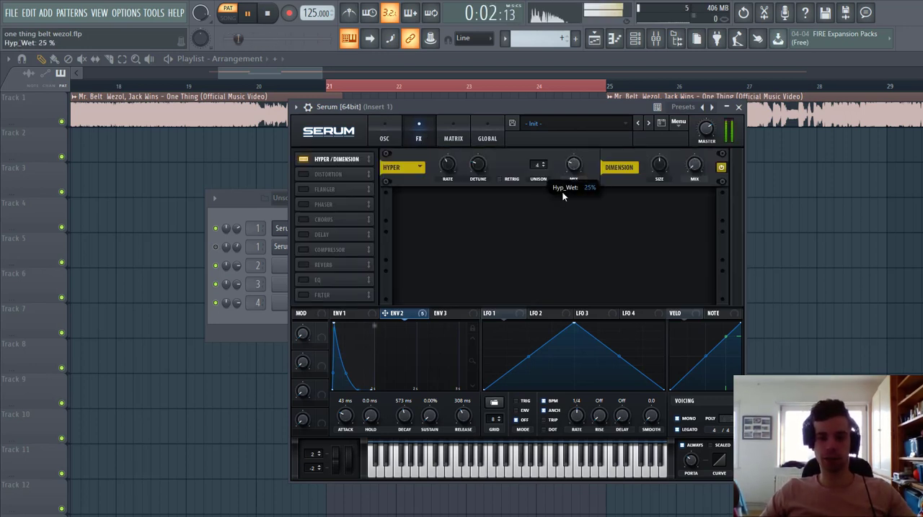
left_click_drag(697, 166, 700, 139)
left_click_drag(662, 167, 661, 180)
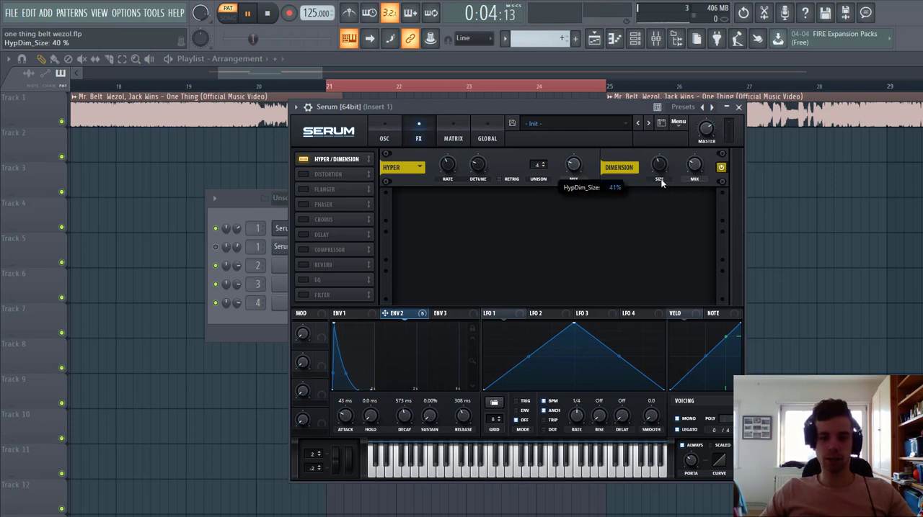
Step: Add a Diode 2 distortion and modulate its drive with Env 2 by 54
left_click(303, 174)
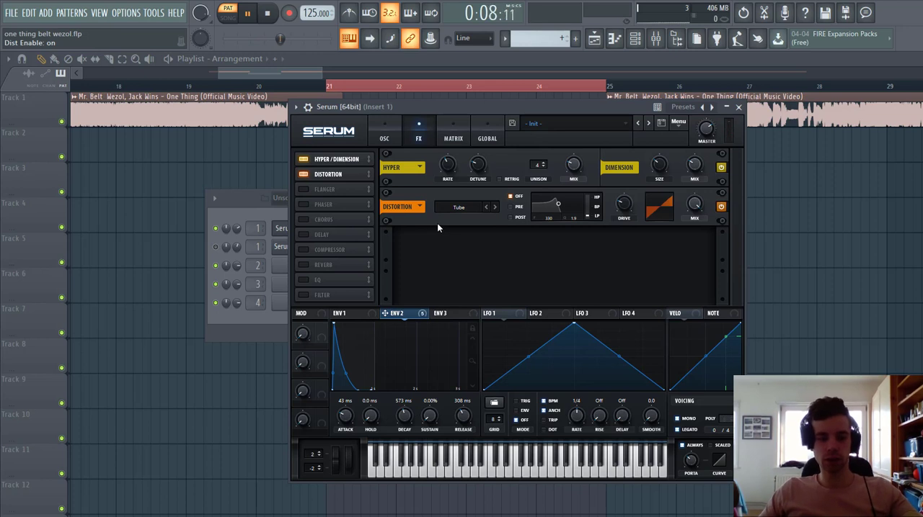
left_click(496, 207)
left_click(495, 207)
left_click(495, 207)
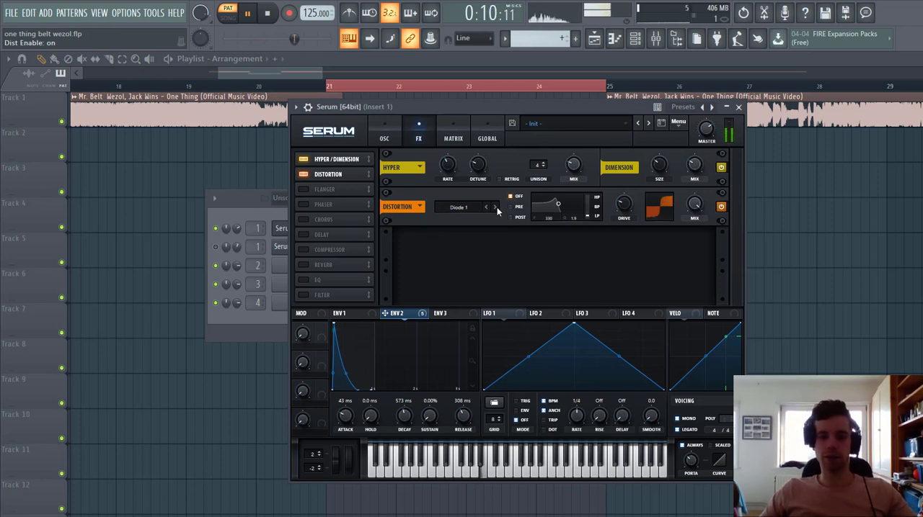
left_click(496, 207)
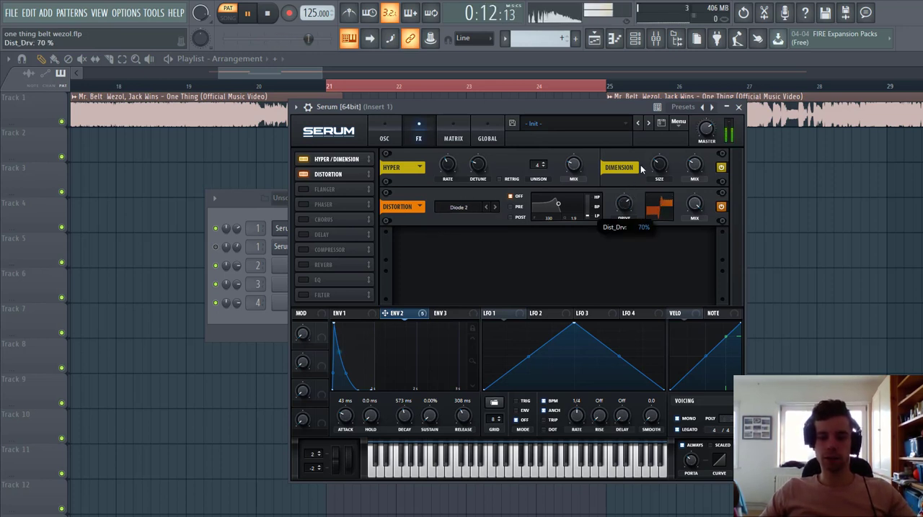
left_click_drag(624, 189, 616, 207)
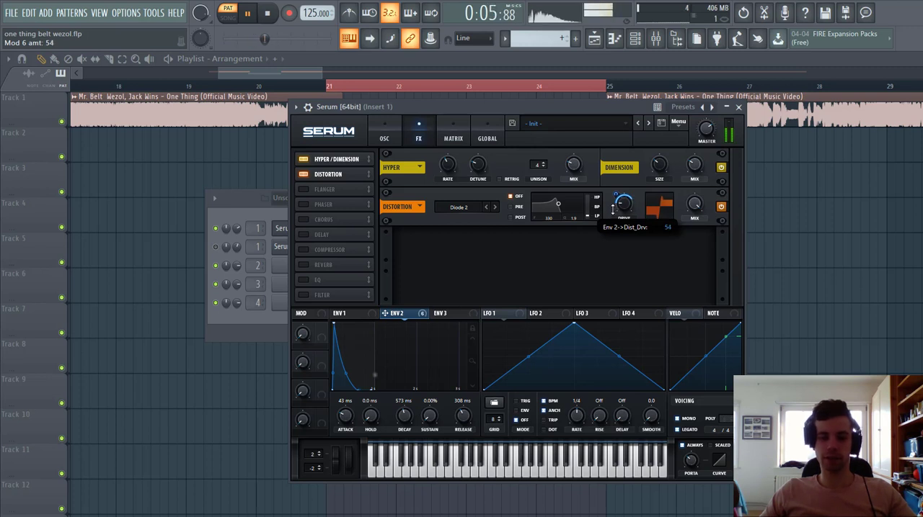
Step: Enable the compressor and move it directly after the distortion in the effects chain
left_click(304, 249)
left_click_drag(318, 249, 333, 189)
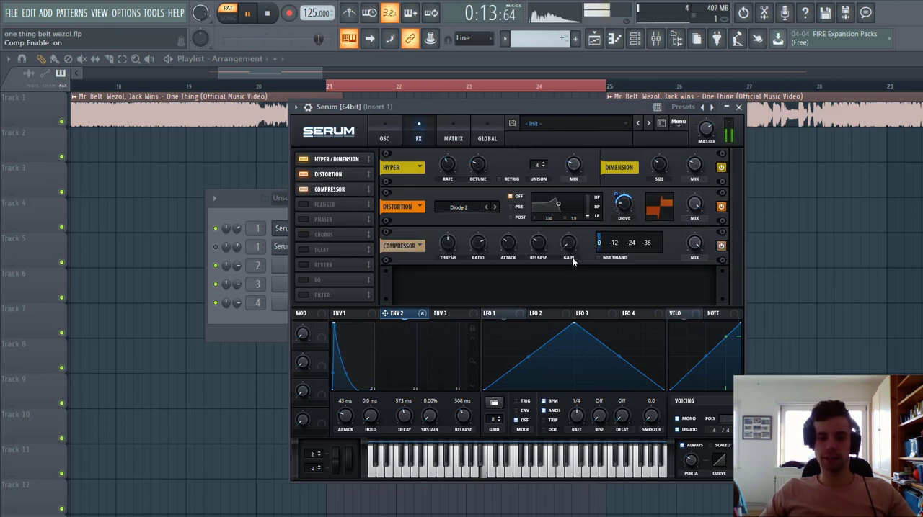
Step: Make the compressor multiband and raise its gain, and add a chorus at 29% mix directly after it in the effects chain
left_click(598, 257)
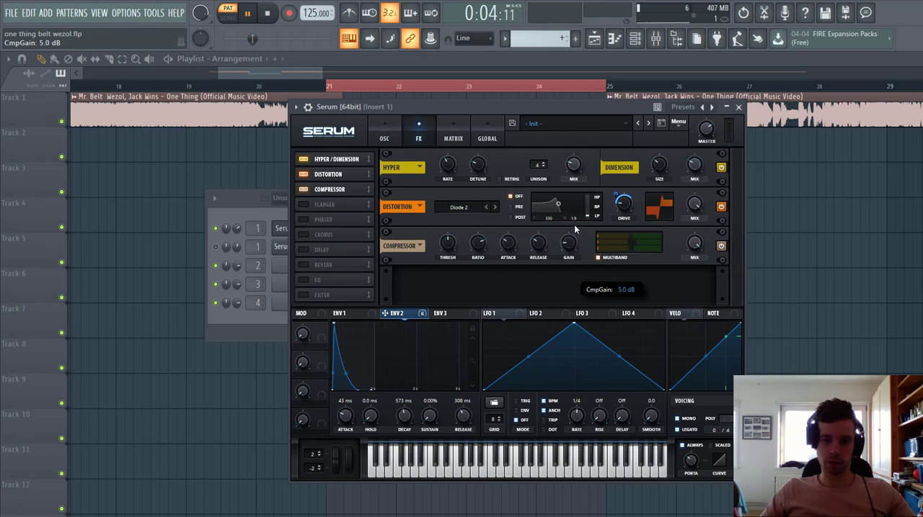
left_click_drag(574, 224, 577, 214)
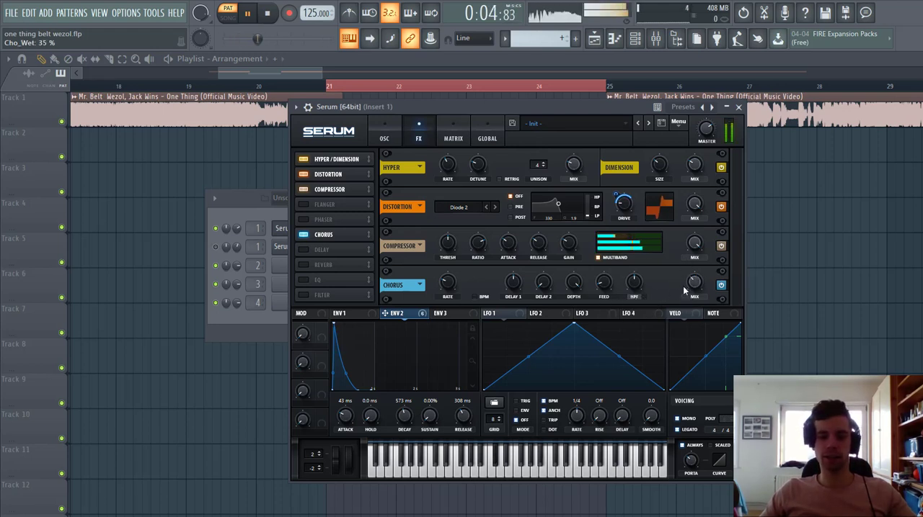
left_click_drag(693, 283, 693, 286)
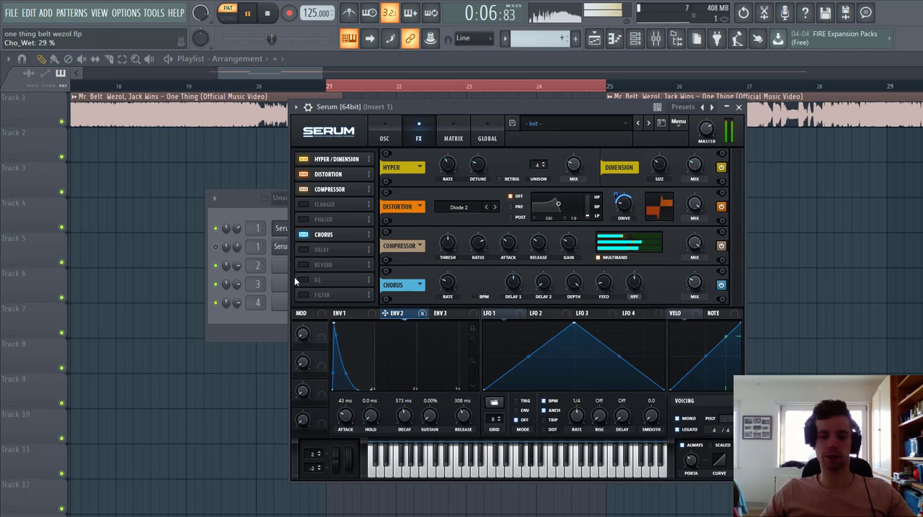
left_click_drag(326, 234, 333, 207)
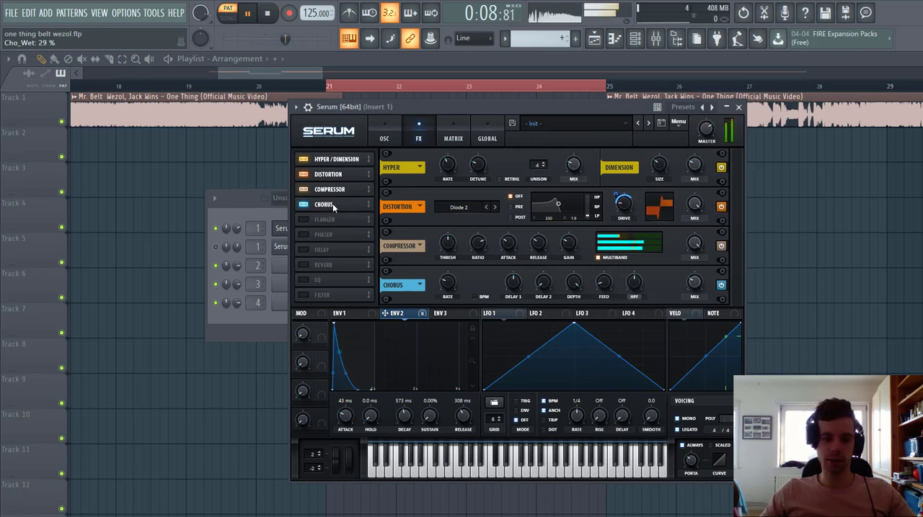
Step: Enable the EQ, move it ahead of the phaser in the effects chain, and switch its low band to the low-cut shape
left_click(304, 279)
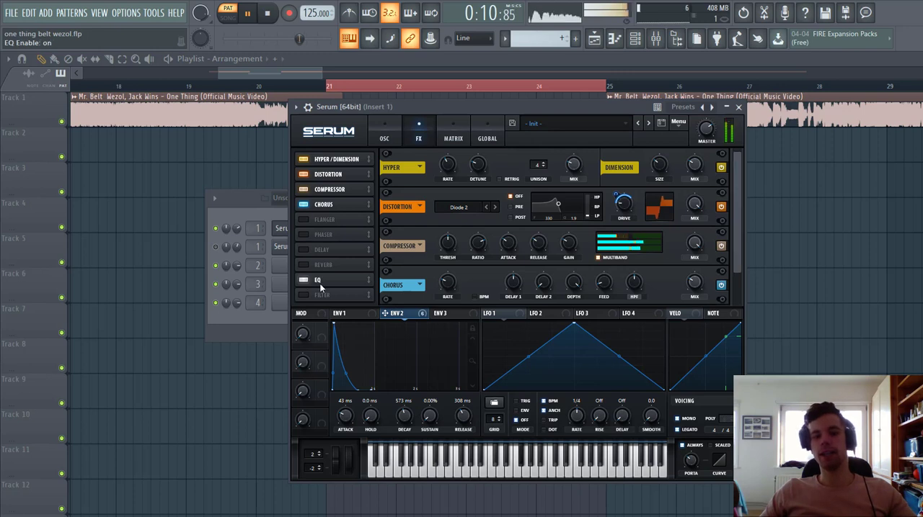
left_click_drag(319, 282, 335, 230)
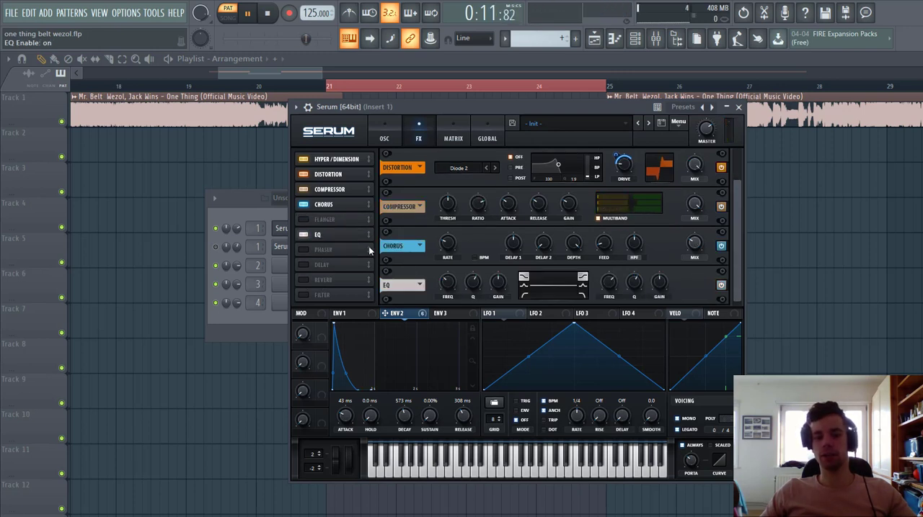
left_click(524, 297)
Step: Modulate the EQ's low-cut frequency with Env 2 and its high-band gain by 19, and set the master volume to 56%
left_click_drag(447, 282, 438, 314)
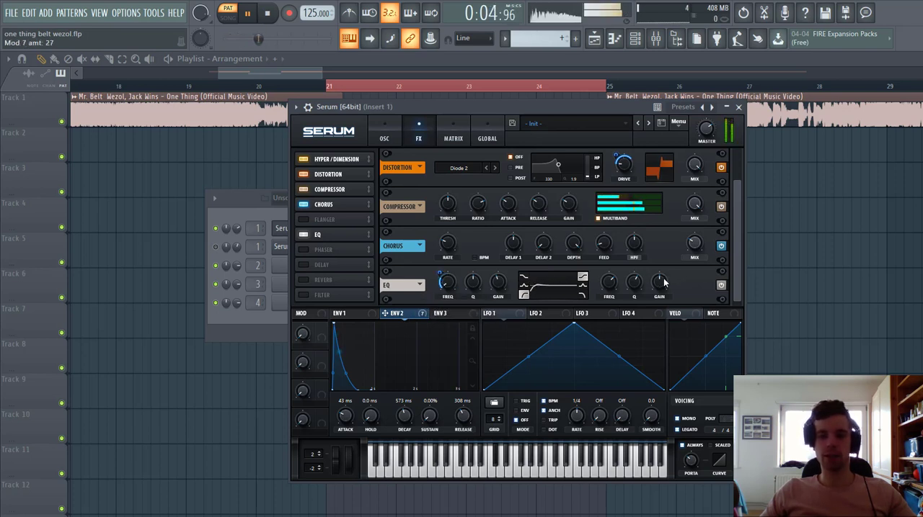
mouse_move(663, 281)
left_mouse_down()
mouse_move(668, 270)
mouse_move(665, 292)
mouse_move(659, 282)
left_mouse_up()
mouse_move(651, 274)
left_mouse_down()
mouse_move(653, 295)
mouse_move(651, 276)
left_mouse_up()
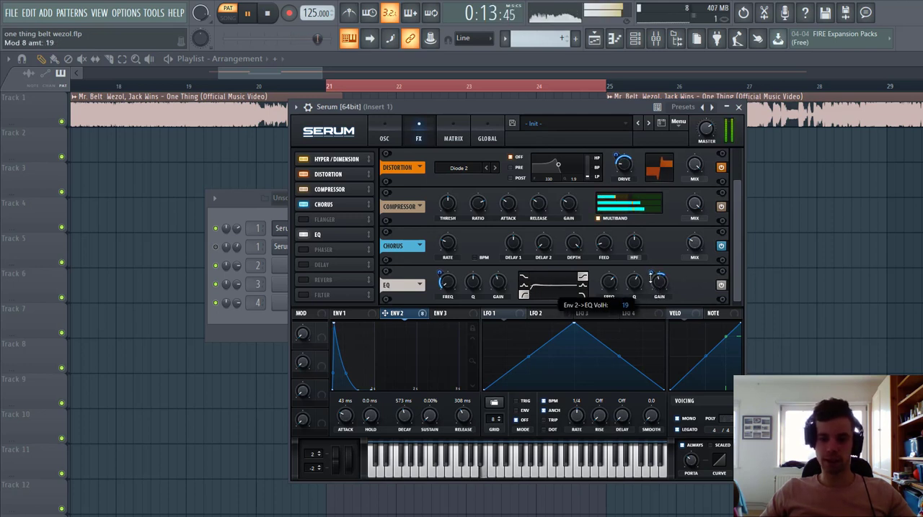
left_click_drag(703, 131, 703, 149)
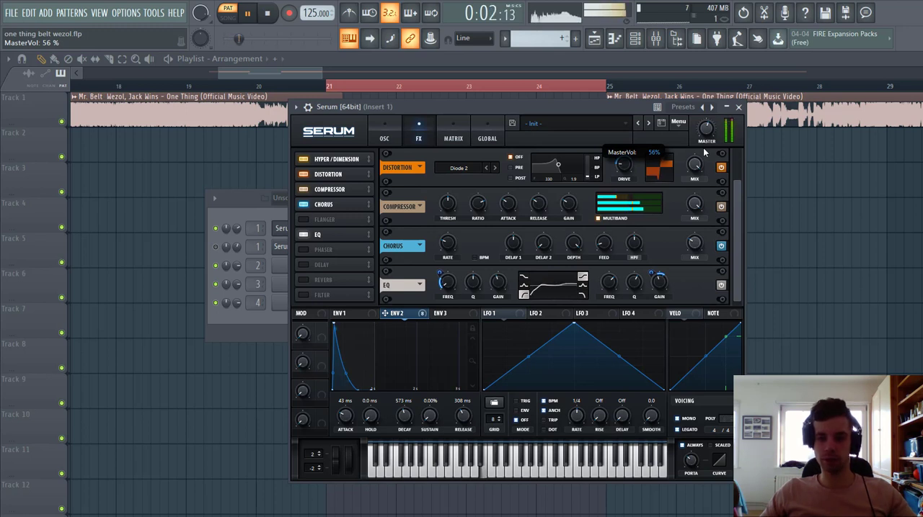
left_click_drag(610, 290, 608, 291)
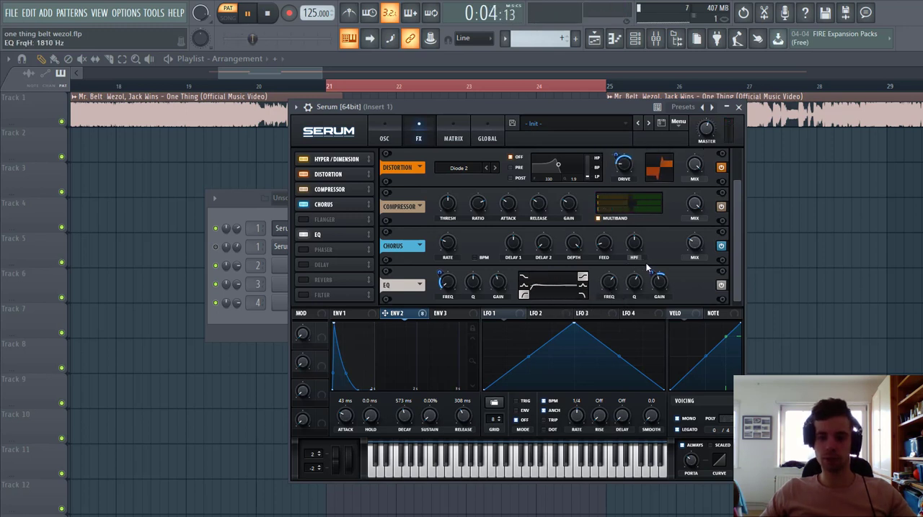
Step: Add a ping-pong delay with its filter frequency at 18000 and a reduced mix, plus a reverb with 9% mix and 14% low cut
left_click(306, 280)
left_click(305, 265)
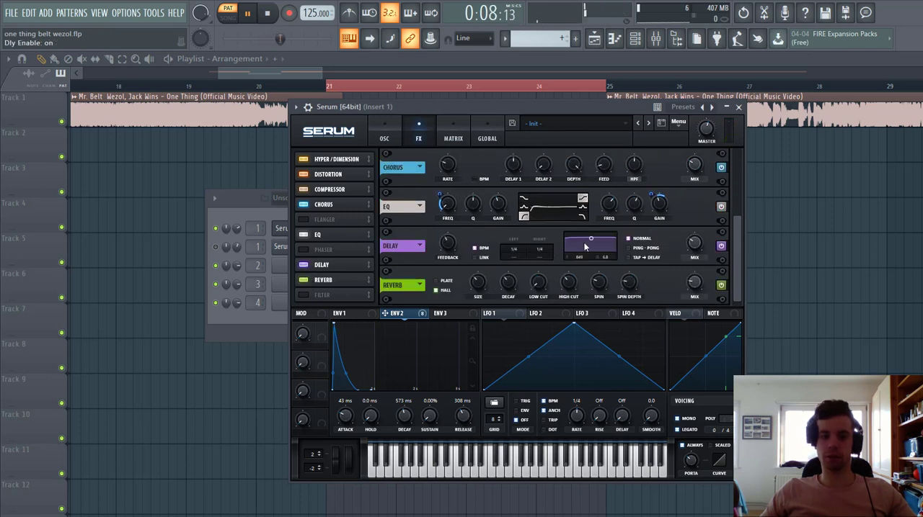
left_click_drag(584, 247, 695, 294)
left_click(643, 248)
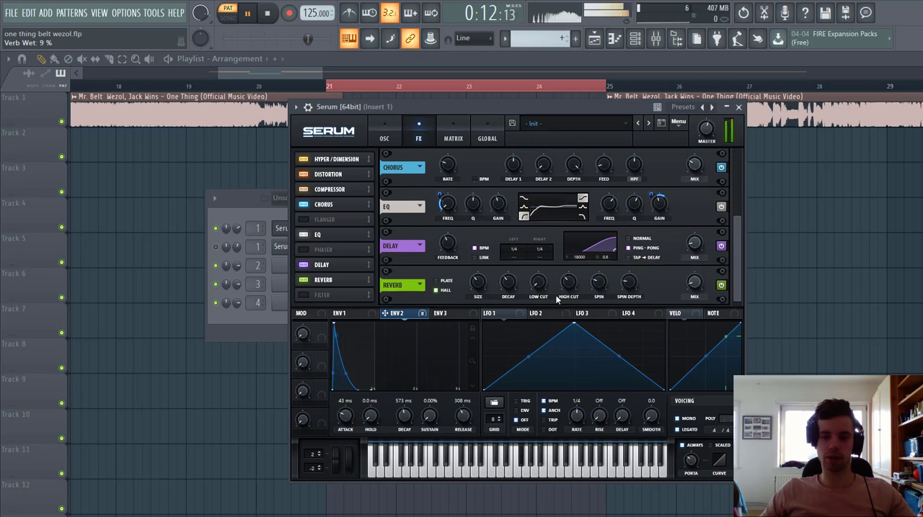
left_click_drag(543, 290, 544, 271)
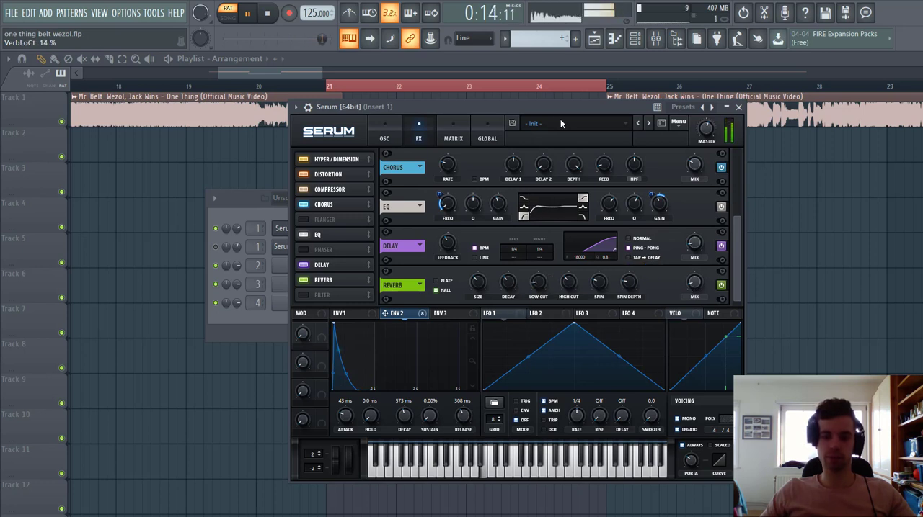
Step: Stop playback, bring up the second Serum instance with the BS One Thing preset, and play the loop
left_click_drag(581, 109, 711, 108)
key("space")
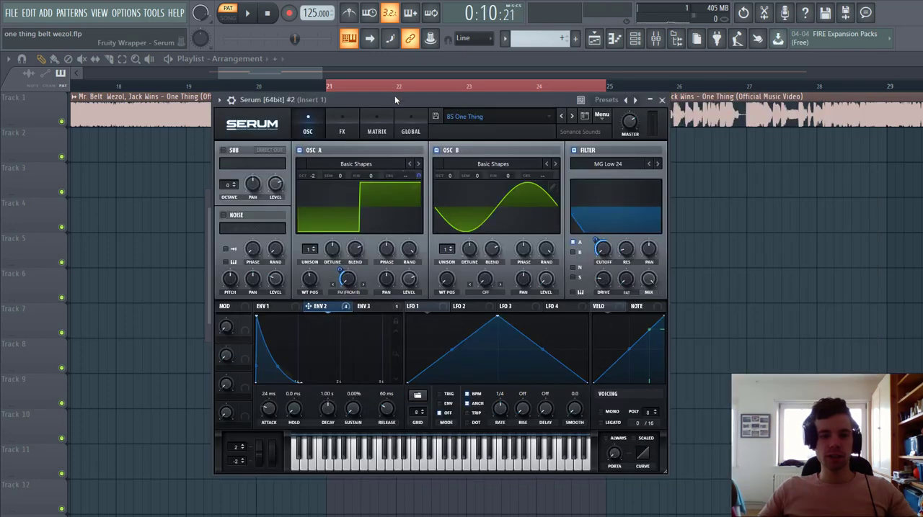
left_click_drag(394, 95, 400, 73)
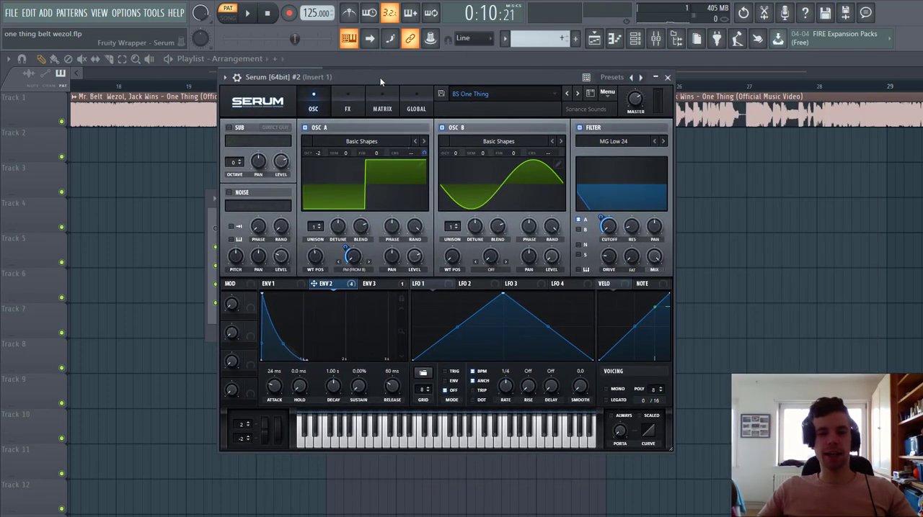
key("space")
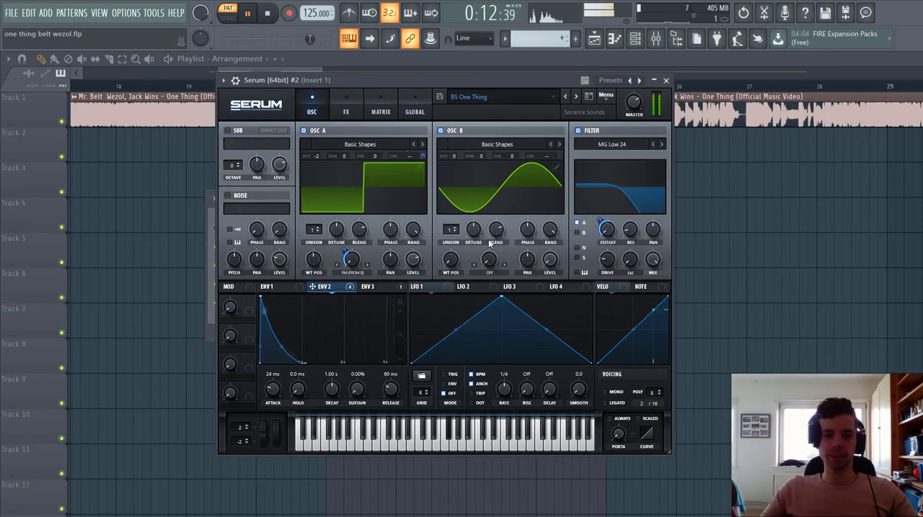
Step: Initialize the second Serum preset and set oscillator A to the Basic Shapes wavetable at position 4 and octave -2
left_click(607, 97)
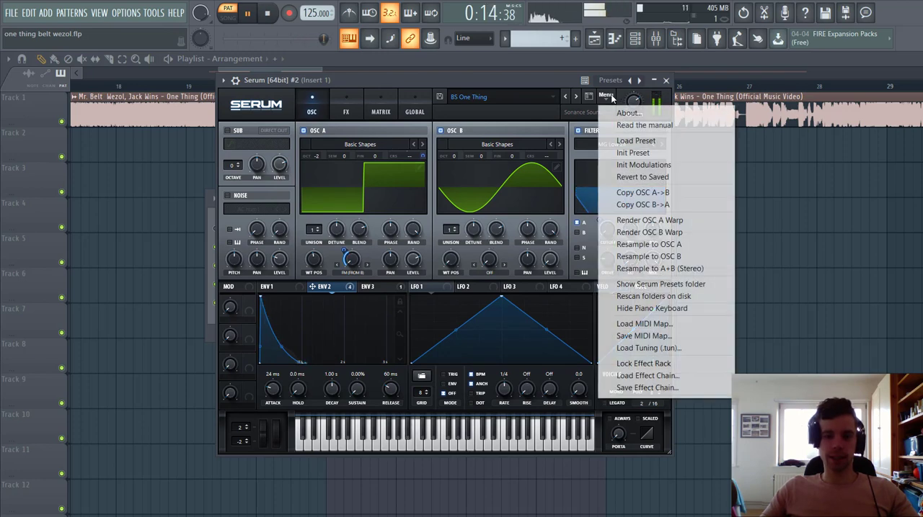
left_click(635, 150)
left_click(368, 138)
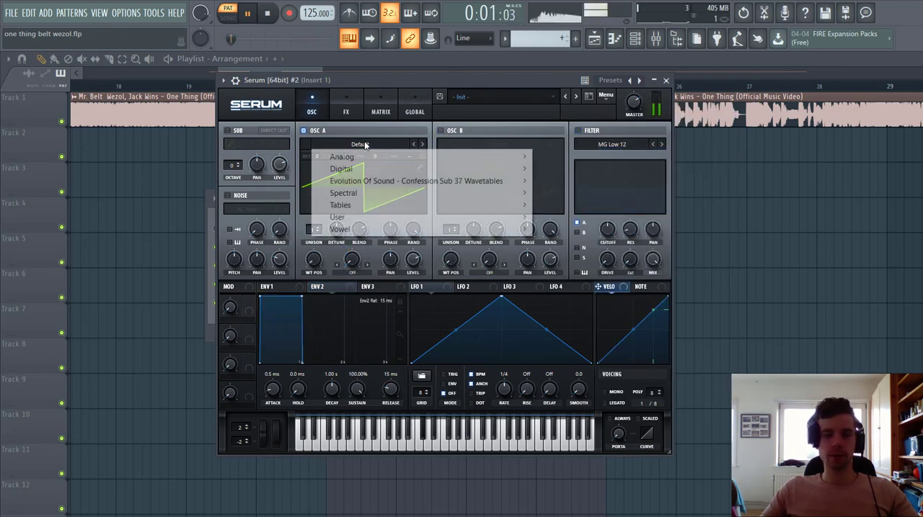
mouse_move(350, 156)
left_click(564, 217)
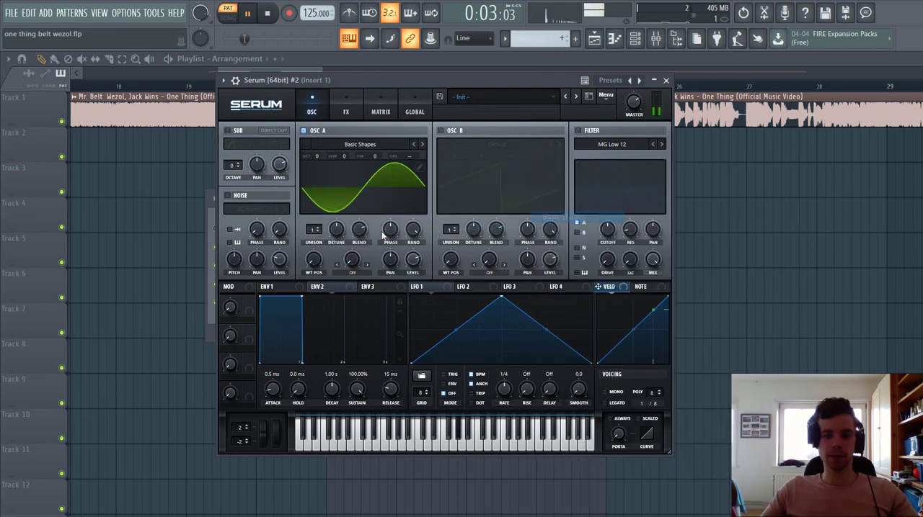
left_click_drag(307, 271, 326, 235)
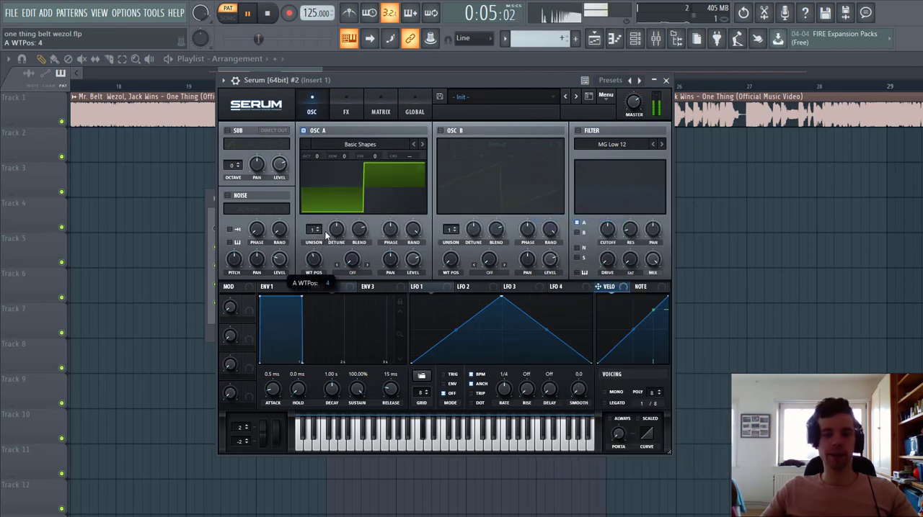
left_click_drag(315, 179, 314, 183)
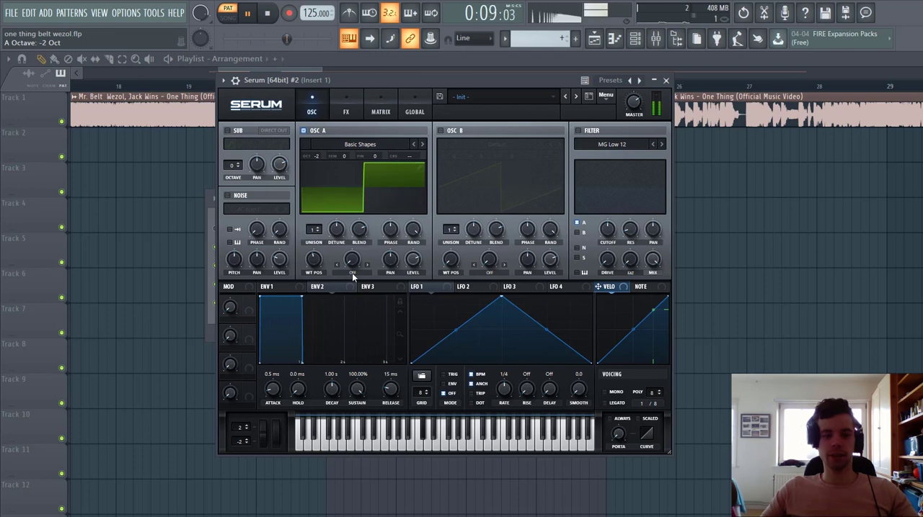
Step: Enable oscillator B with the Basic Shapes wavetable and set oscillator A's warp mode to FM (From B)
left_click(440, 131)
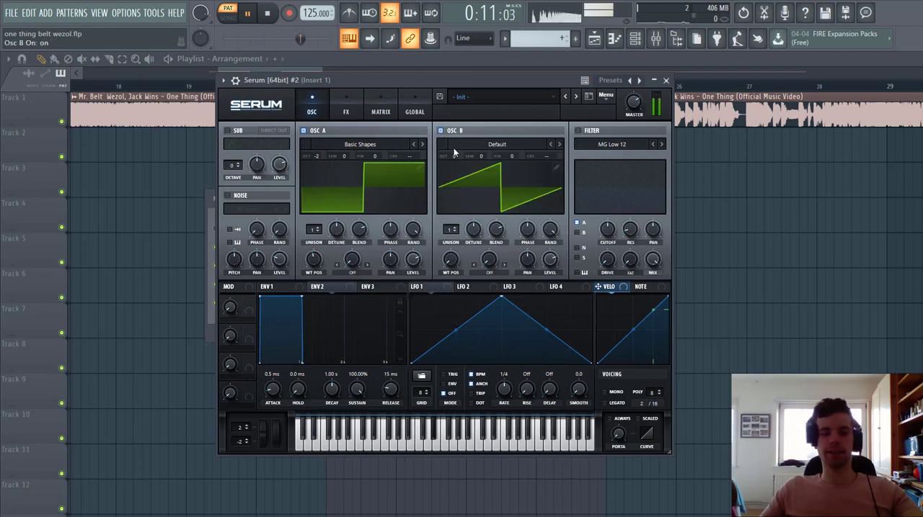
left_click(457, 150)
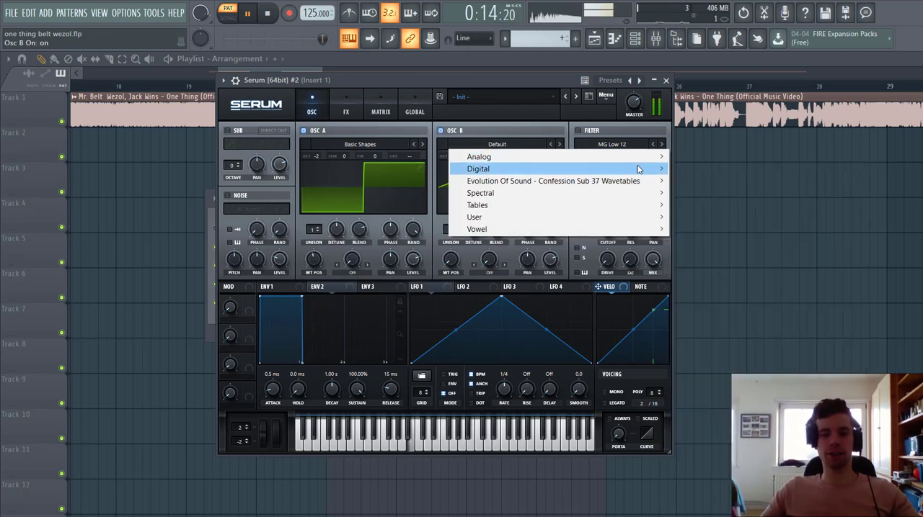
mouse_move(638, 157)
left_click(704, 216)
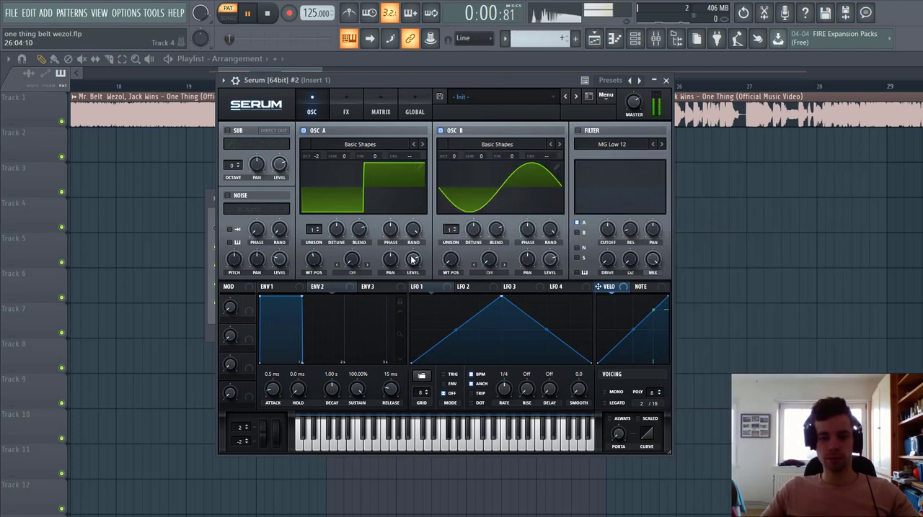
left_click(352, 272)
left_click(371, 463)
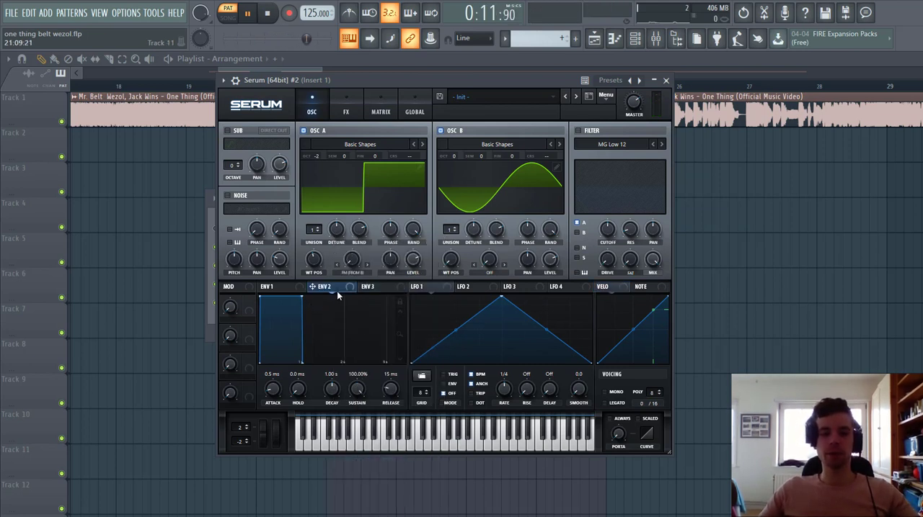
Step: Shape Env 2 with 0% sustain, 70 ms release and 31 ms attack, and modulate oscillator A's FM warp with it by 32
left_click_drag(360, 391, 335, 455)
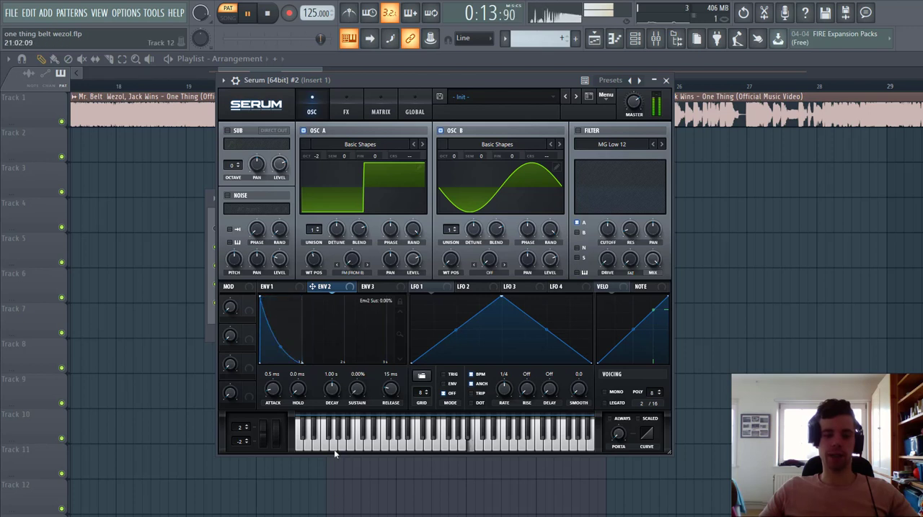
left_click_drag(388, 396, 391, 391)
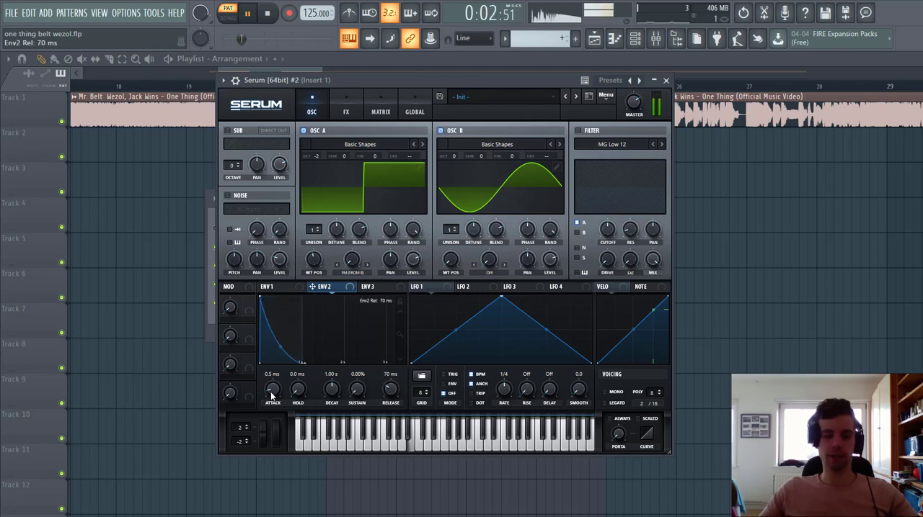
left_click_drag(271, 395, 274, 392)
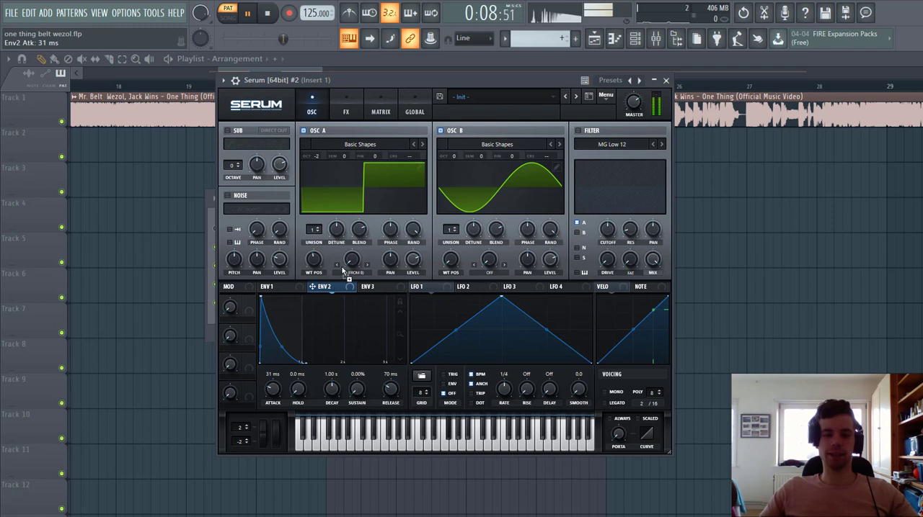
left_click_drag(341, 252, 340, 287)
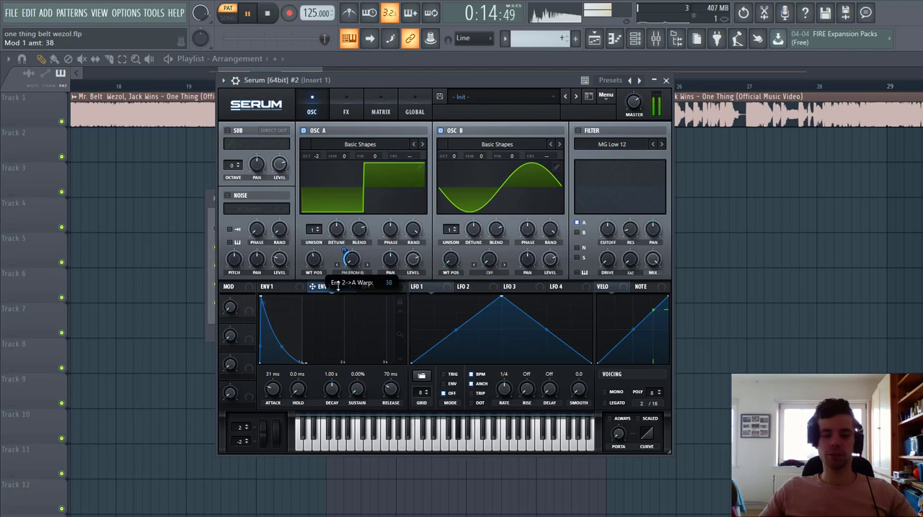
left_click_drag(337, 287, 338, 290)
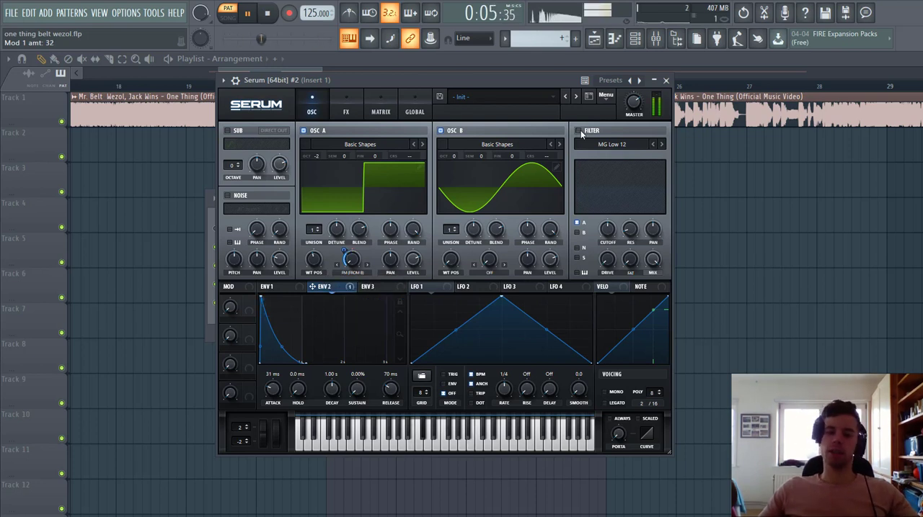
Step: Enable an MG Low 24 filter for both oscillators with 8 Hz cutoff modulated by Env 2 and the fat amount at 16%
left_click(578, 130)
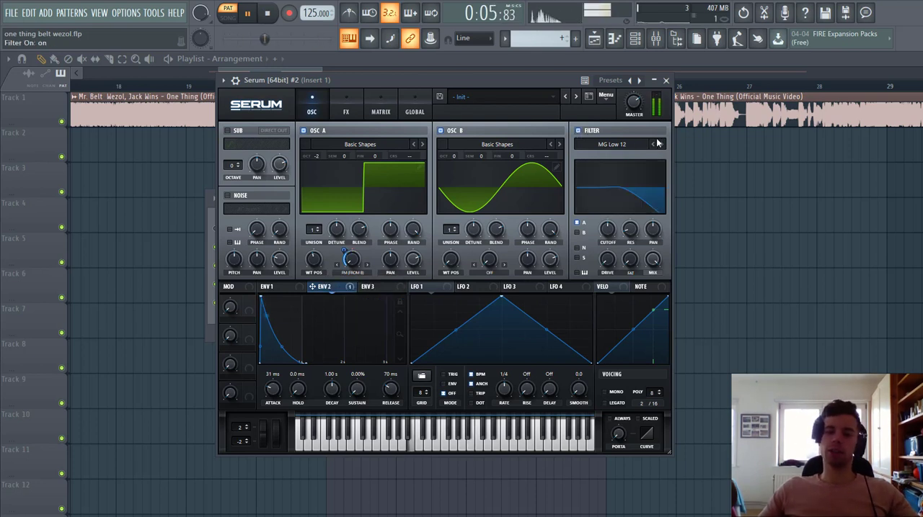
left_click(661, 144)
left_click(649, 144)
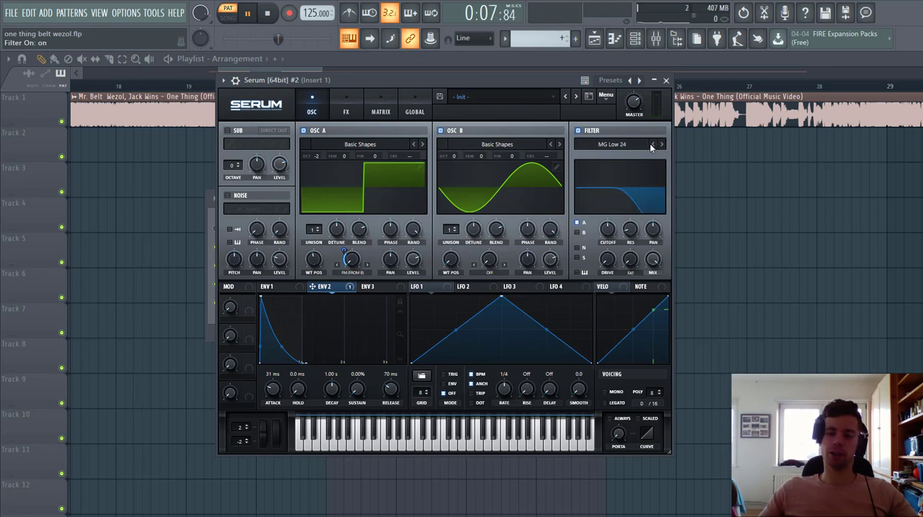
left_click(578, 232)
left_click_drag(601, 234, 601, 303)
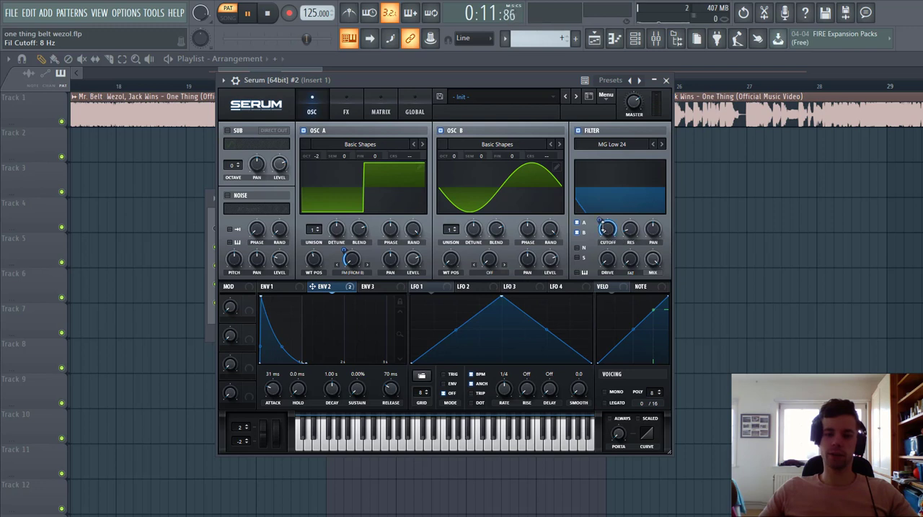
left_click_drag(599, 221, 637, 251)
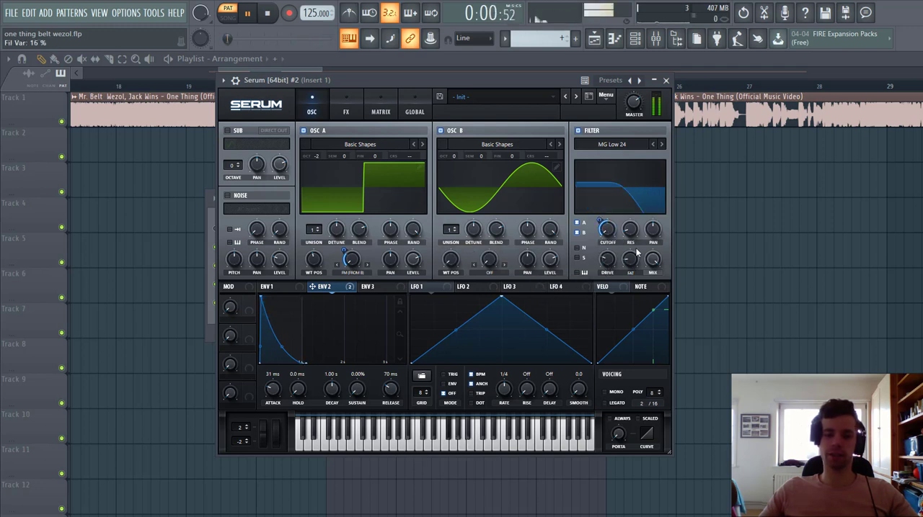
Step: Shape Env 1 with a sustain of -33.6 dB, a release of 237 ms and an attack of 31 ms
left_click(273, 287)
left_click_drag(357, 382, 390, 393)
left_click_drag(278, 395, 277, 393)
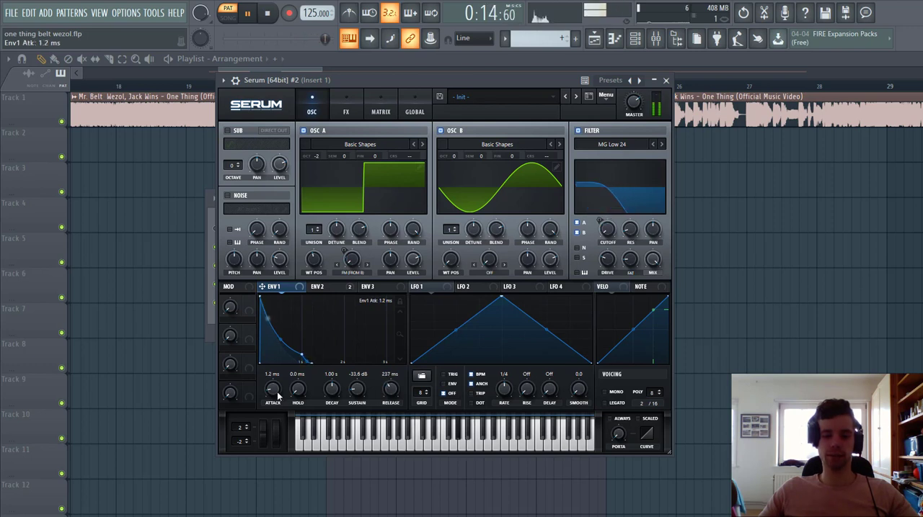
scroll(278, 395, "up", 6)
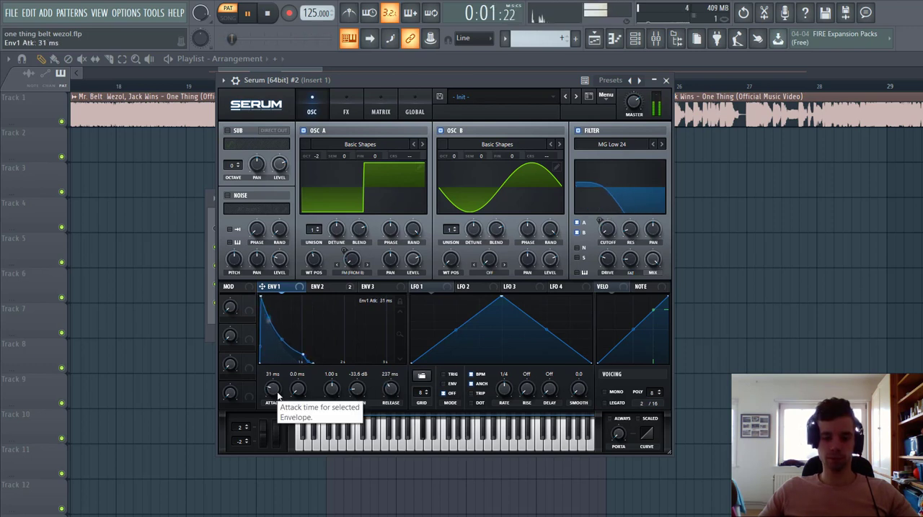
Step: Shape Env 3 as a short pluck with 0% sustain and a 26 ms decay
left_click(378, 288)
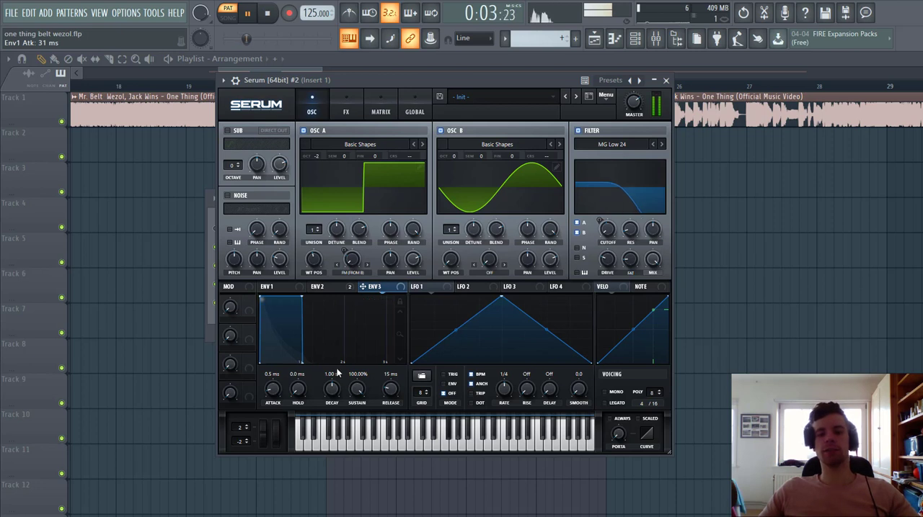
scroll(331, 391, "down", 10)
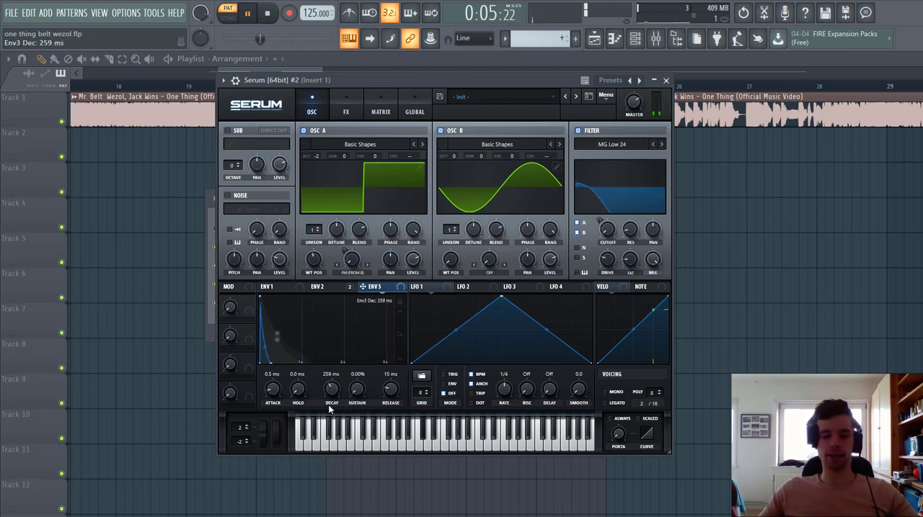
scroll(331, 390, "down", 4)
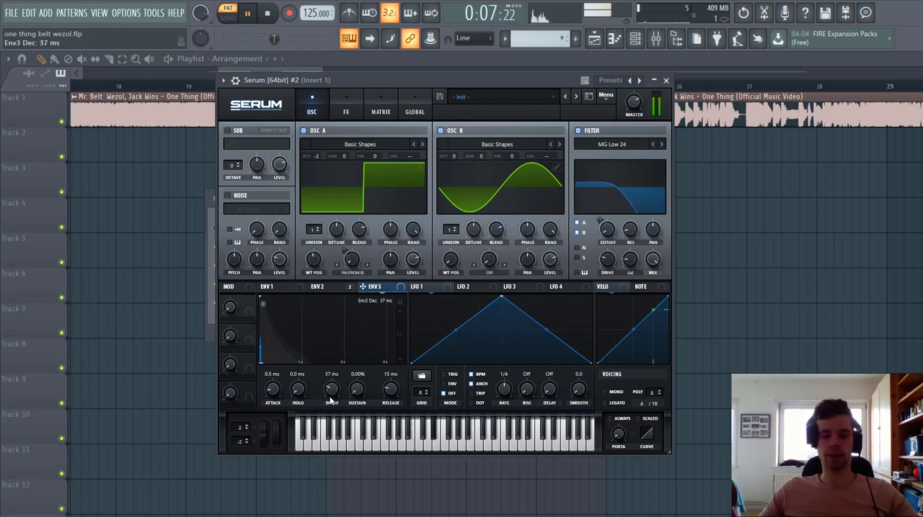
Step: Assign Env 3 to modulate the coarse pitch of oscillators A and B, and check the assignments in the modulation matrix
left_click_drag(372, 283, 380, 269)
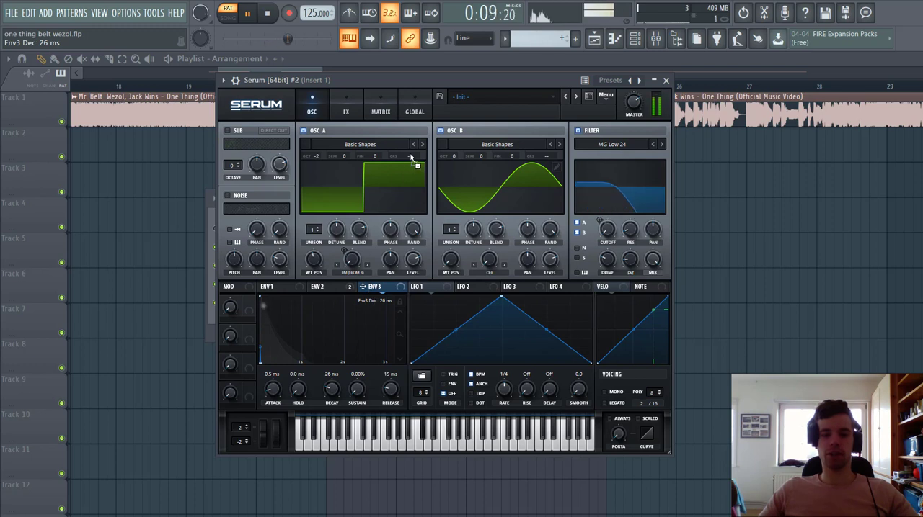
left_click_drag(412, 157, 411, 156)
left_click_drag(364, 288, 537, 157)
left_click(381, 108)
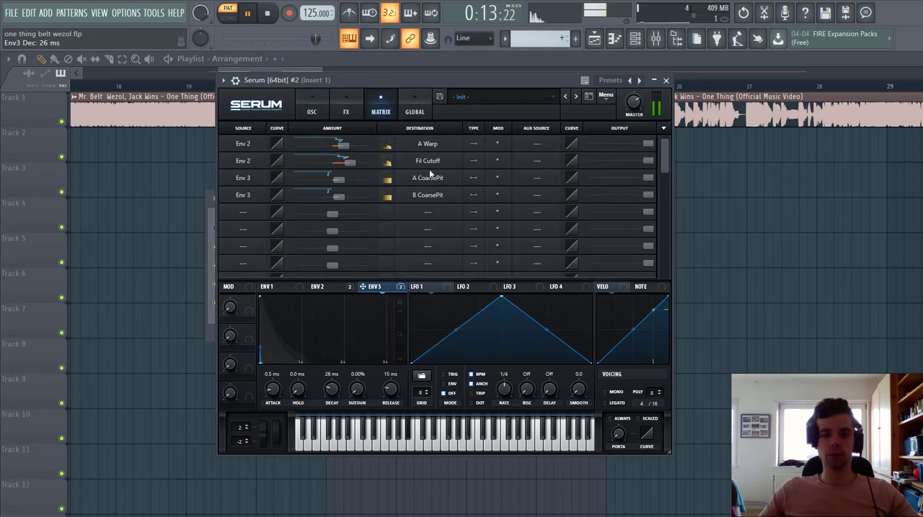
left_click(308, 106)
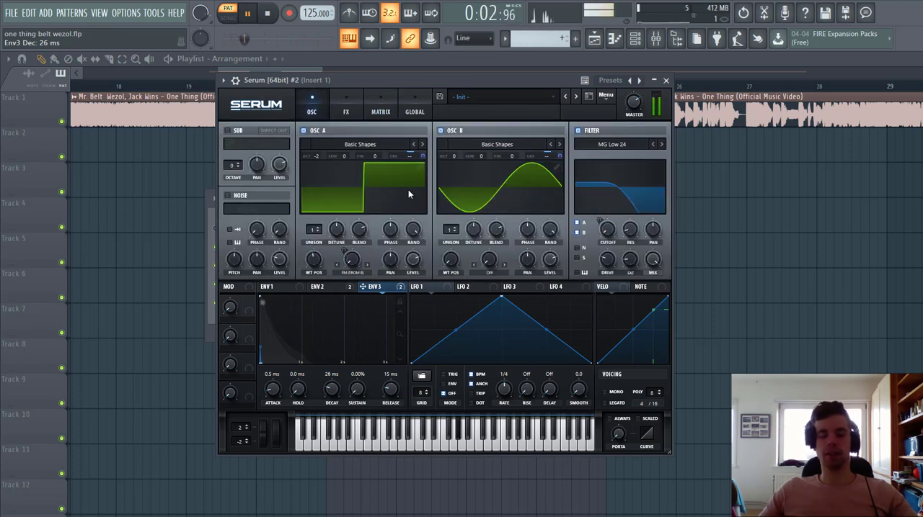
Step: Enable the Hyper/Dimension effect with a 30% dimension size and a Tube distortion with 29% drive
left_click(346, 112)
left_click(230, 132)
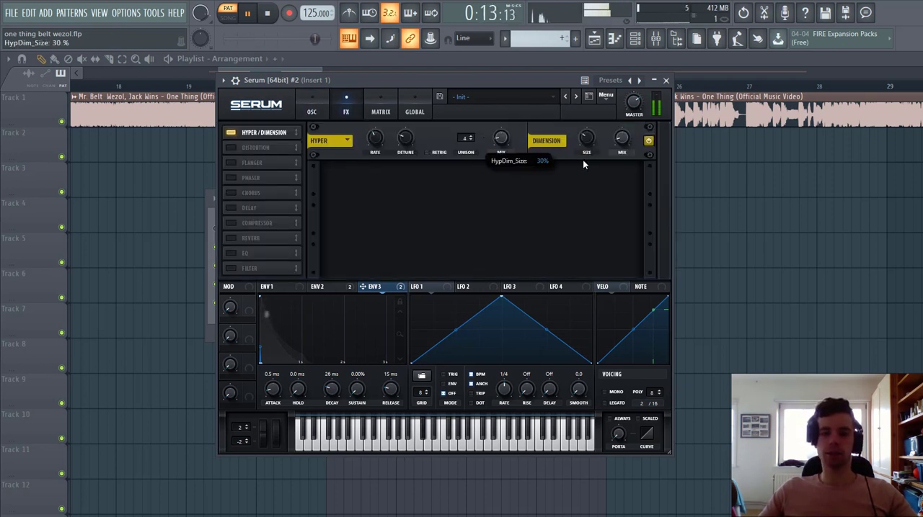
left_click_drag(586, 140, 622, 139)
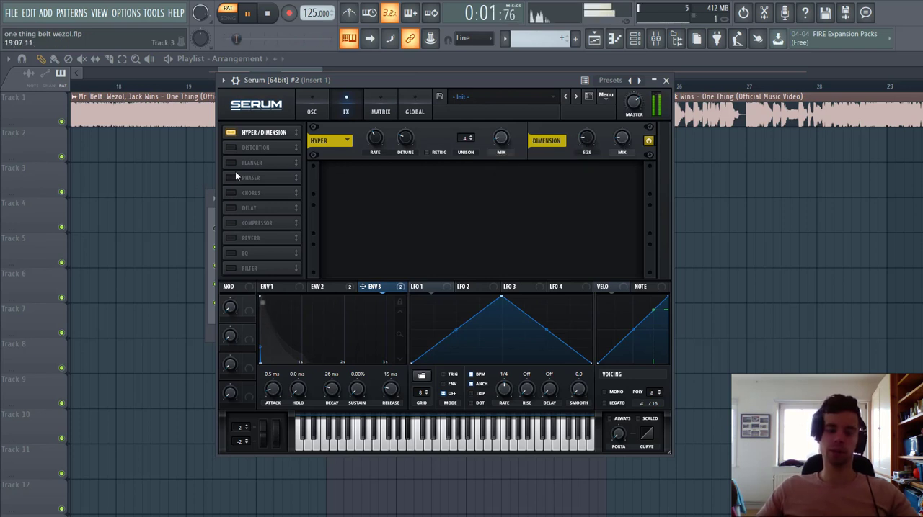
left_click(232, 149)
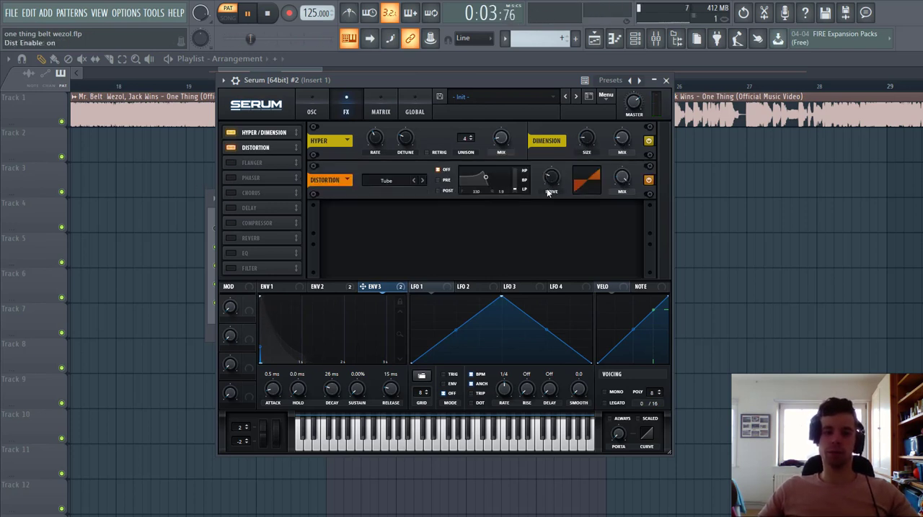
left_click_drag(550, 182, 551, 181)
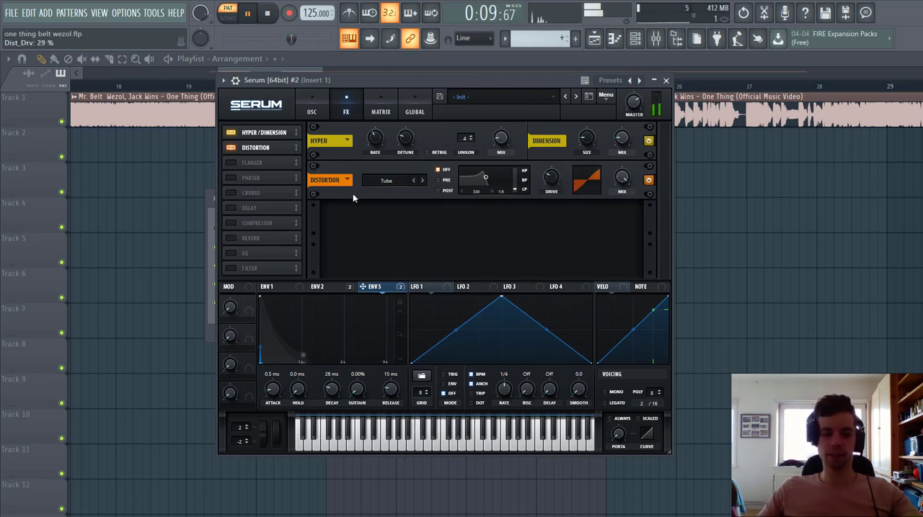
Step: Enable the compressor, place it directly after the distortion, switch it to multiband and adjust its gain
left_click(233, 224)
left_click_drag(255, 223, 263, 162)
mouse_move(501, 209)
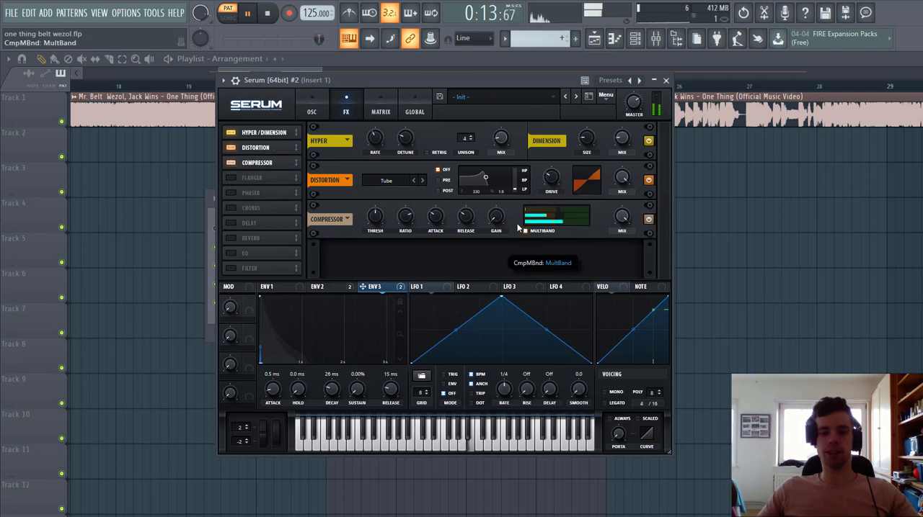
left_click_drag(501, 191, 506, 181)
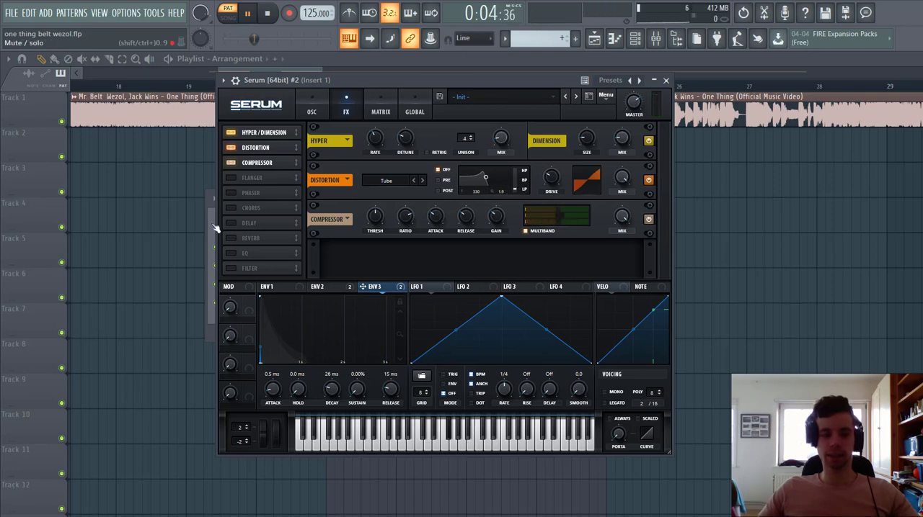
Step: Add an MG Low 24 effects filter after the compressor, with a 63 Hz cutoff modulated by Env 2 with an amount of 51
left_click(231, 269)
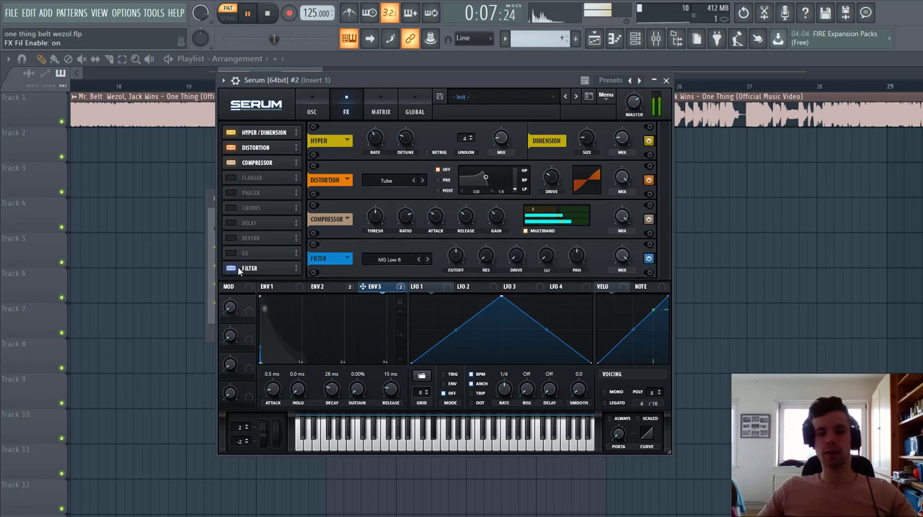
left_click_drag(253, 269, 262, 181)
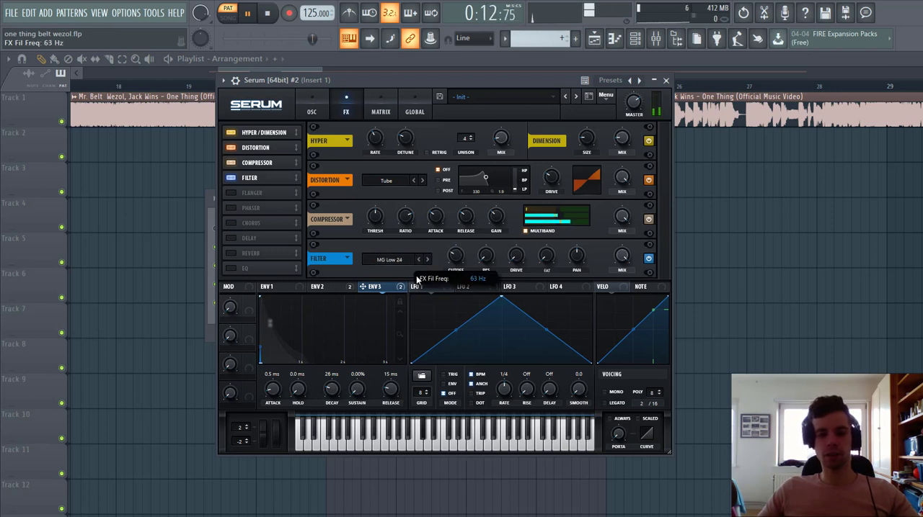
left_click_drag(318, 288, 447, 264)
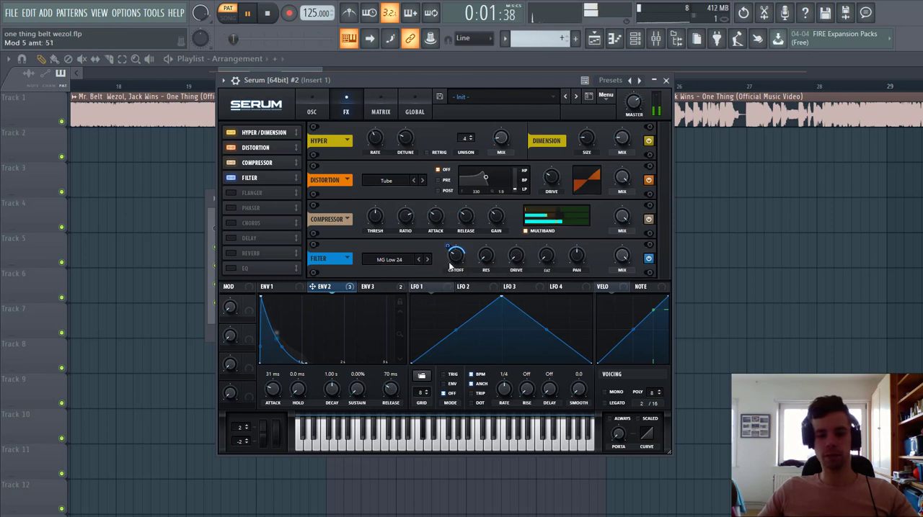
mouse_move(516, 258)
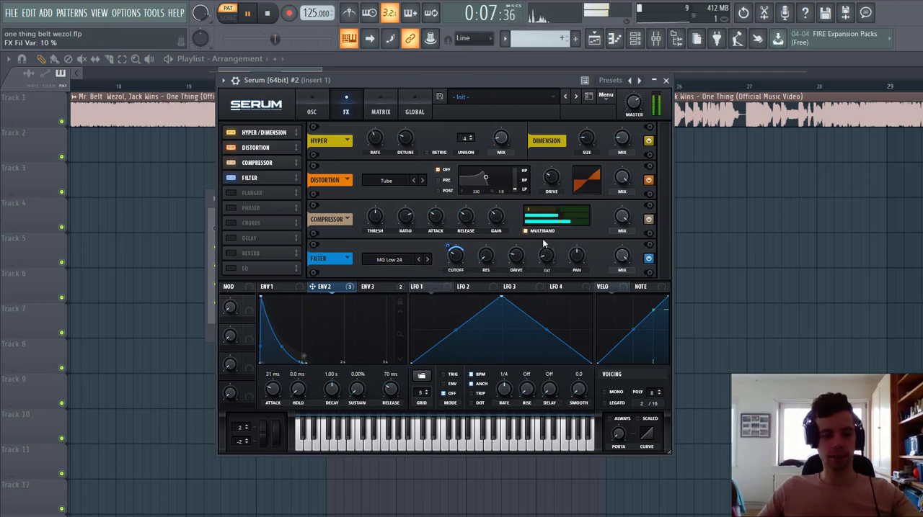
Step: Enable a ping-pong delay with its filter at 18000 and 17% mix, plus a hall reverb with raised low cut and 11% mix
left_click(231, 238)
left_click(240, 256)
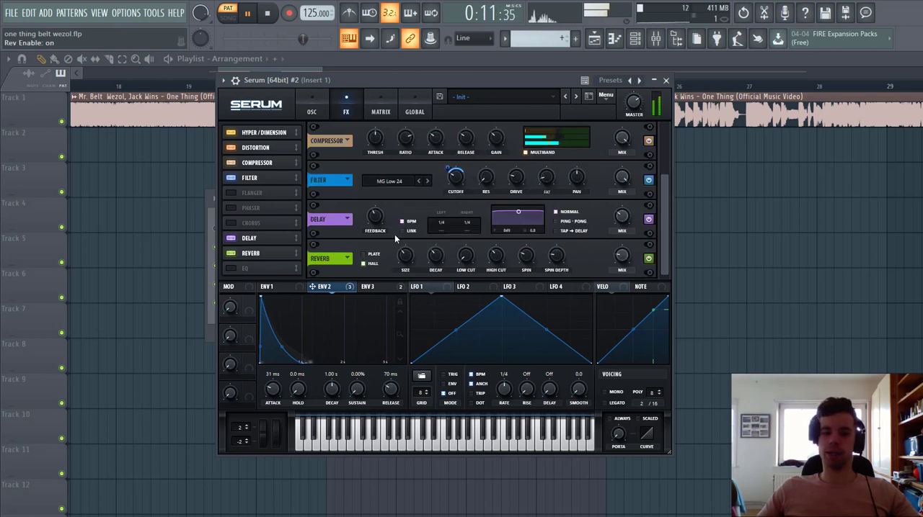
left_click_drag(516, 215, 542, 230)
left_click(571, 221)
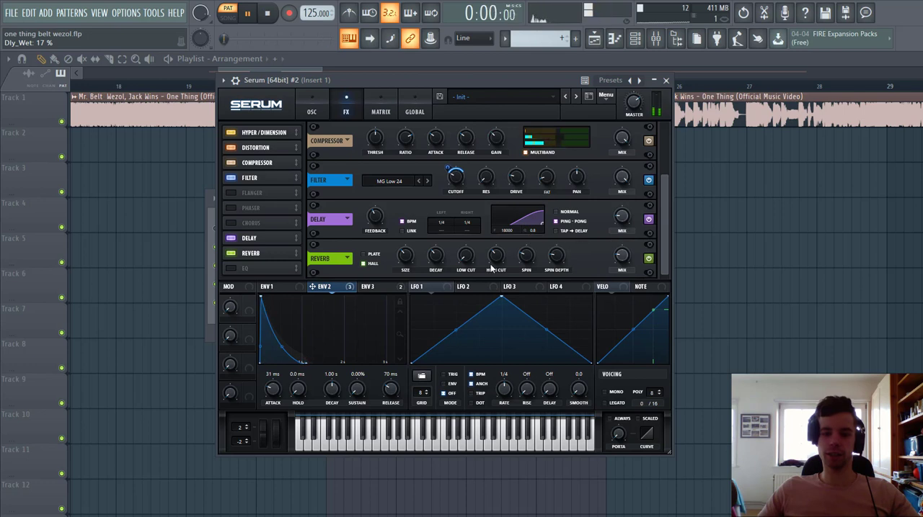
left_click_drag(469, 257, 475, 231)
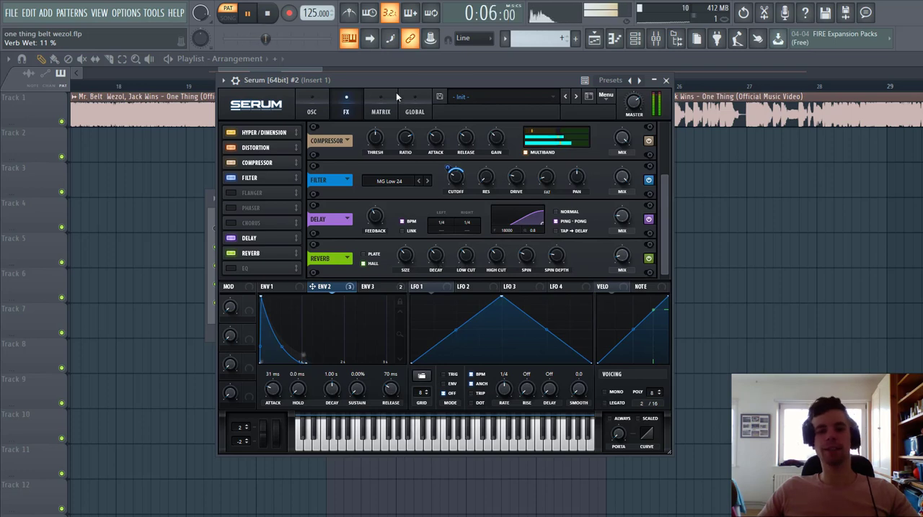
Step: Lower the master volume of Serum #2 to 57%
left_click_drag(396, 80, 502, 88)
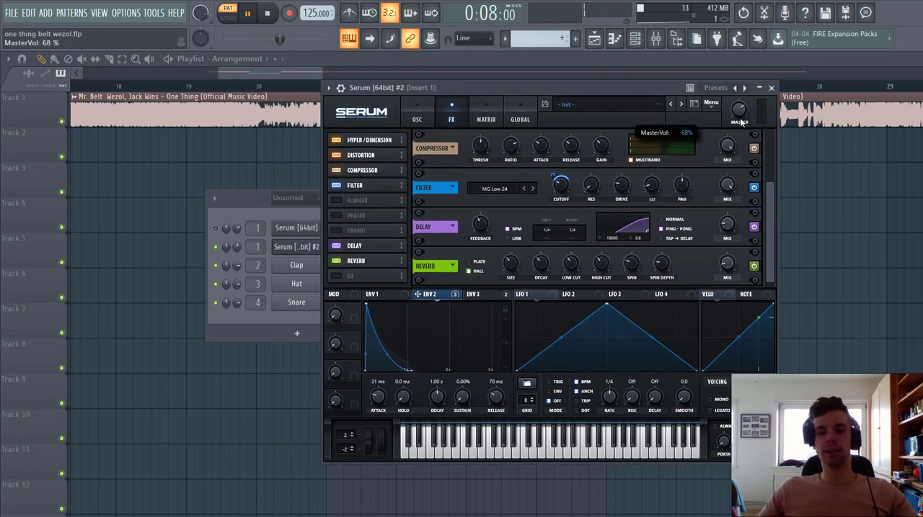
left_click_drag(740, 119, 738, 126)
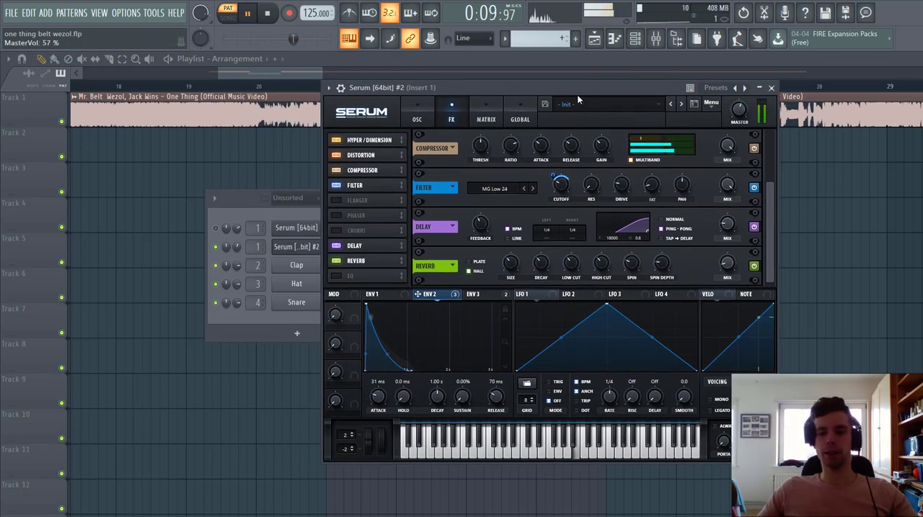
Step: Unmute the first Serum channel in the channel rack and play the pattern from bar 21 in song mode
left_click_drag(576, 94, 700, 98)
left_click(216, 229)
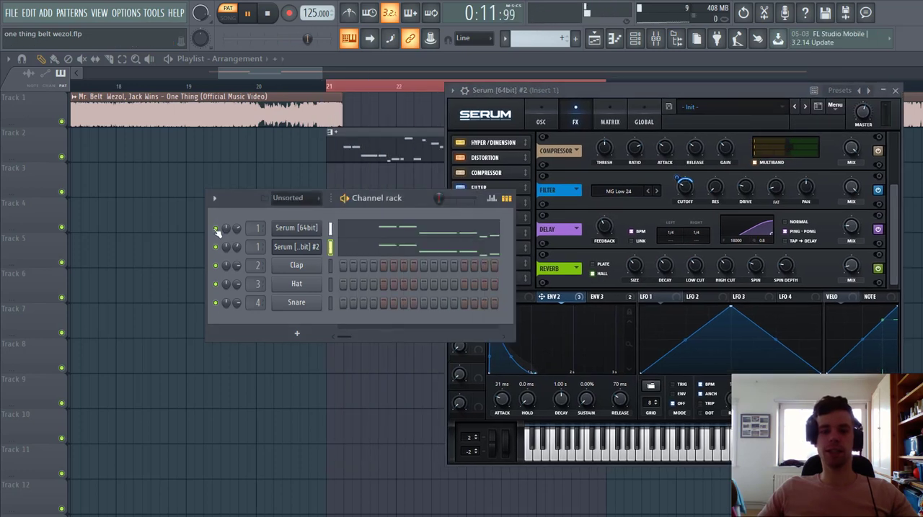
left_click(329, 87)
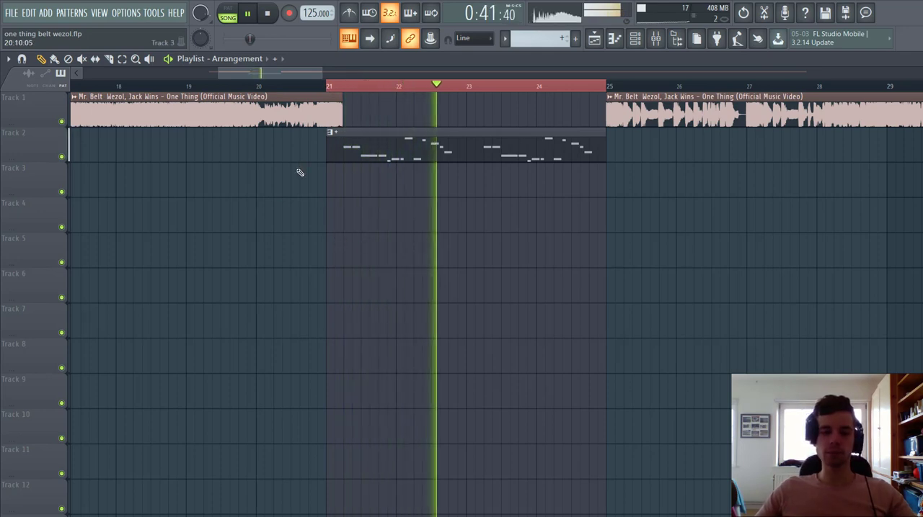
key("space")
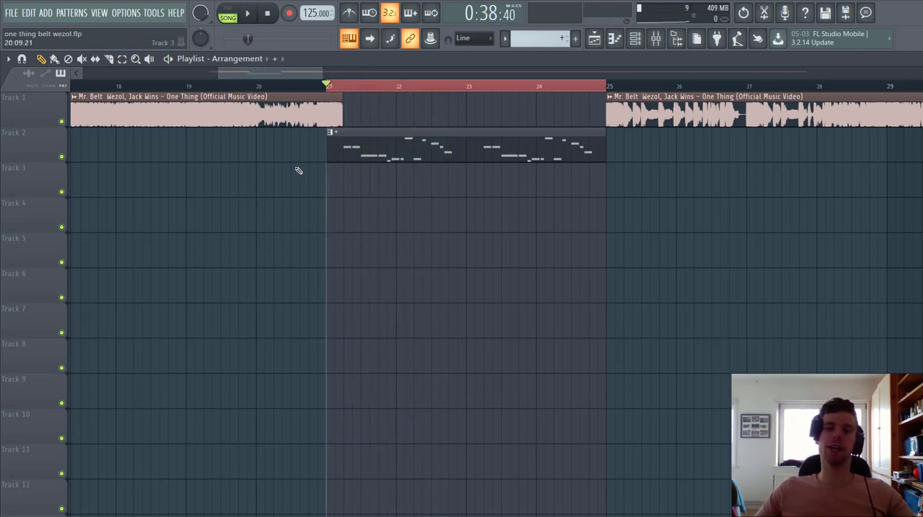